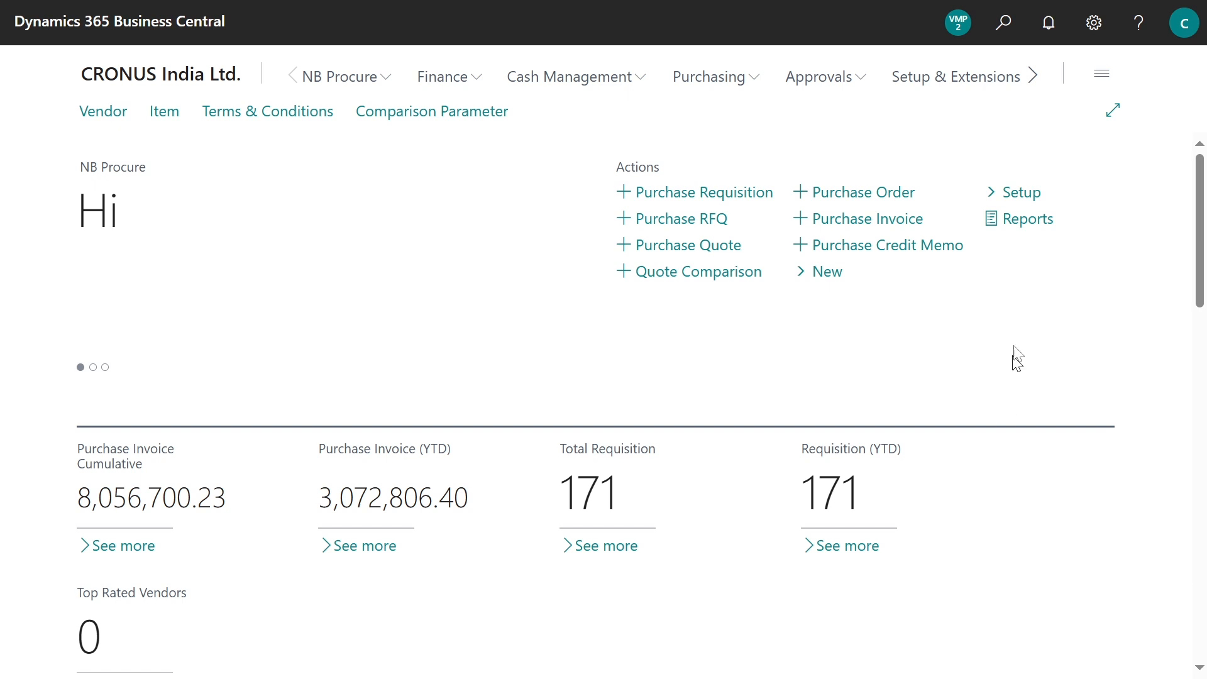
Search for "nb procure" and open the NB Procure Setup page
{"action": "left_click", "coordinate": [1010, 41]}
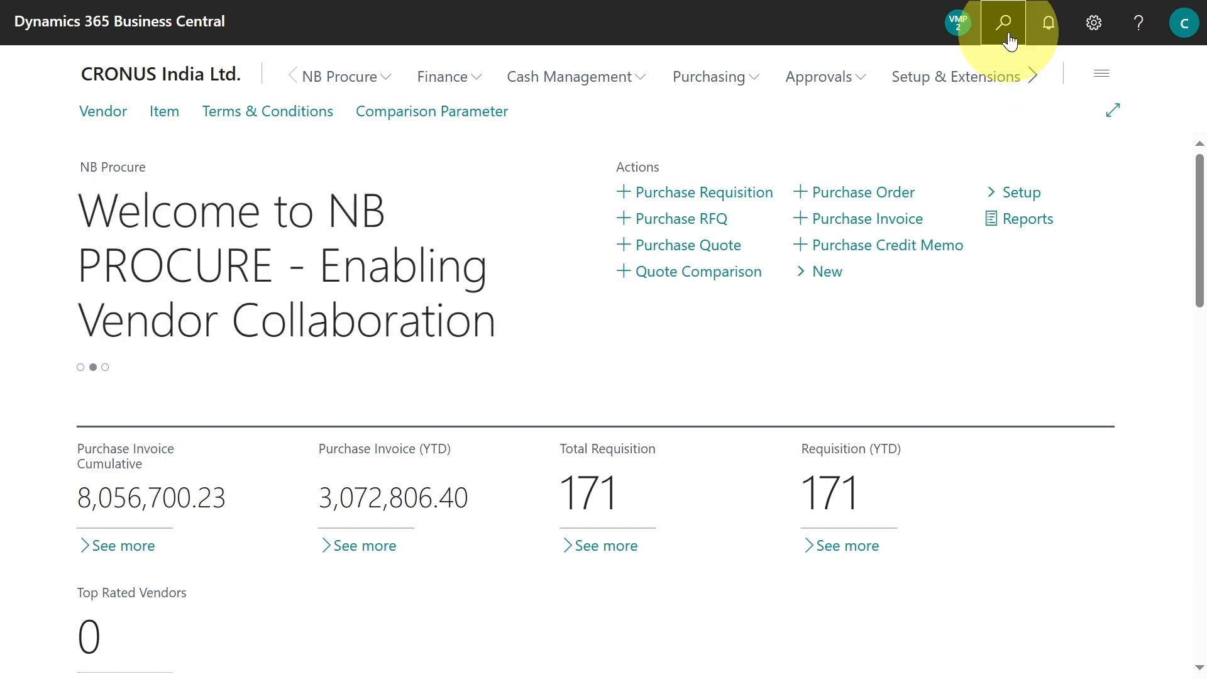
{"action": "type", "text": "nb"}
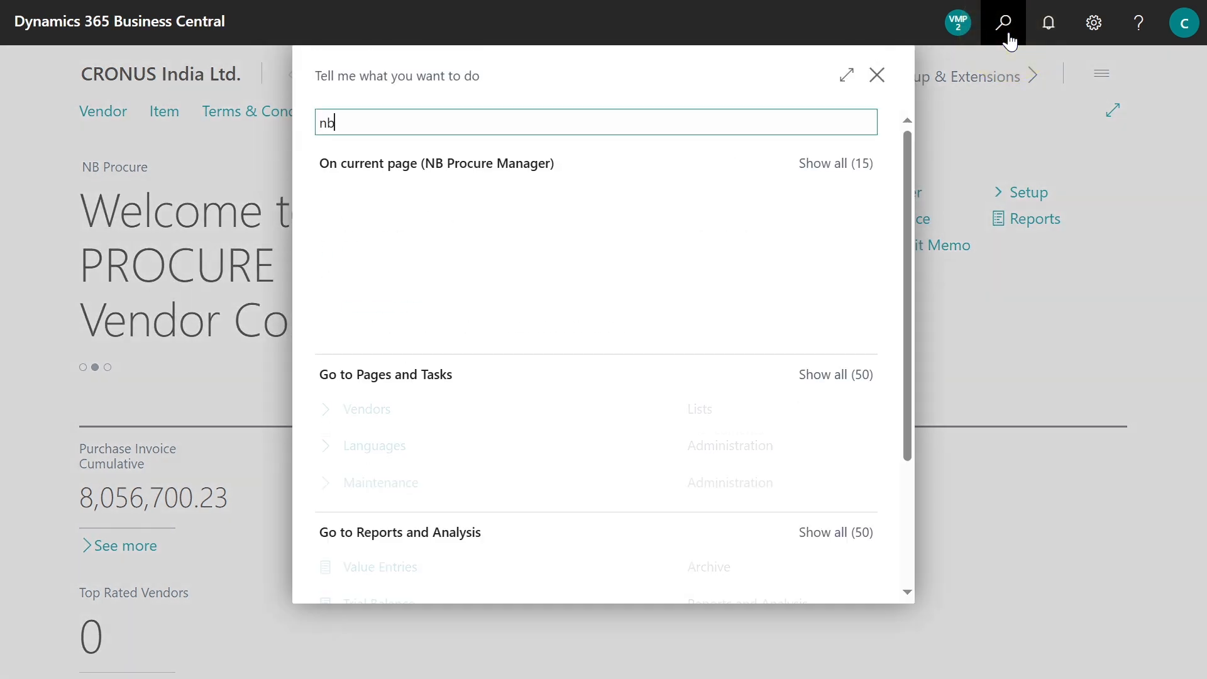
{"action": "type", "text": " proc"}
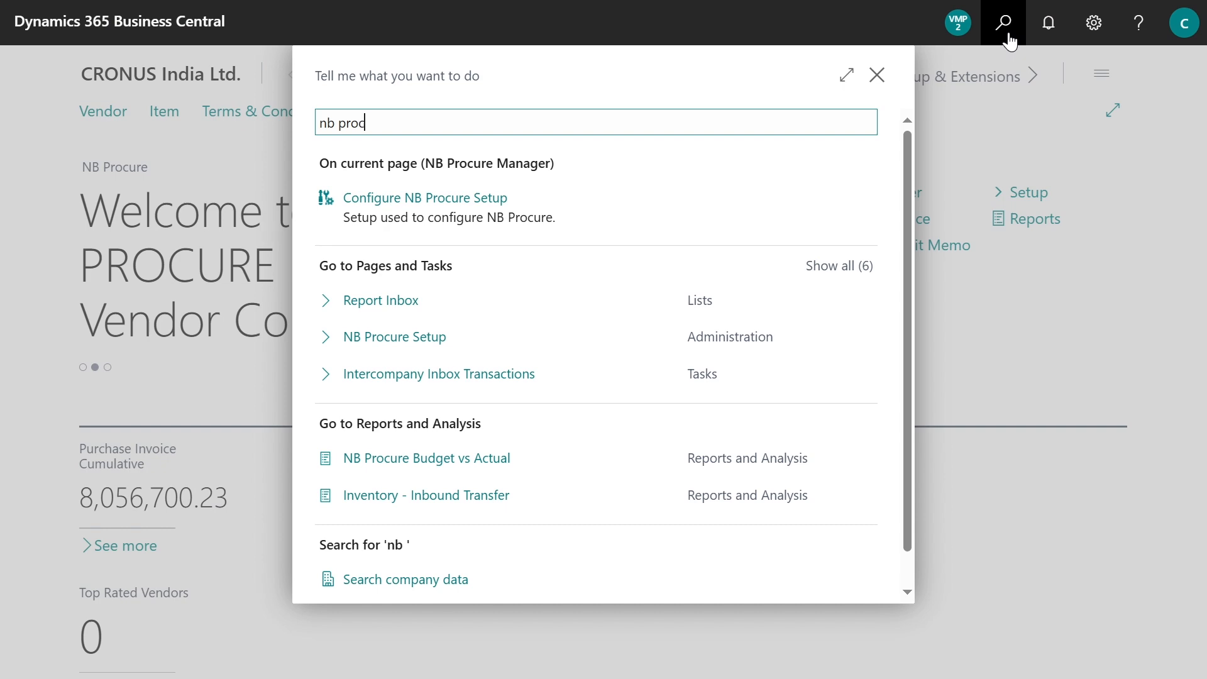
{"action": "type", "text": "ure"}
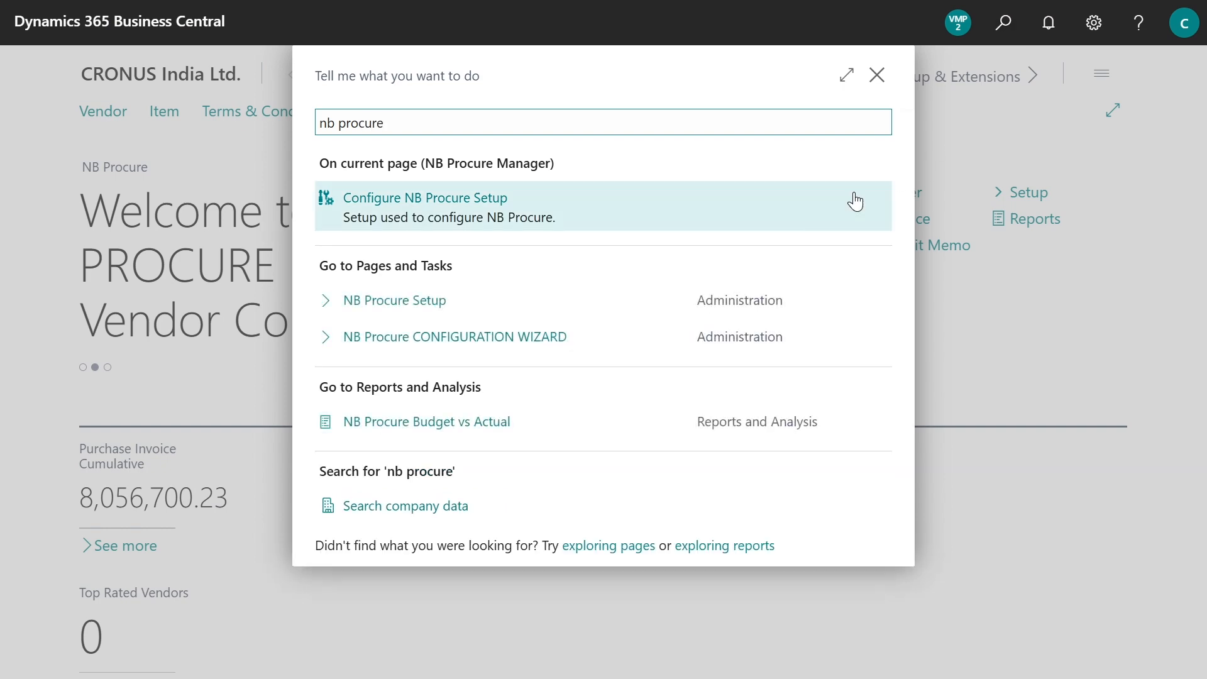
{"action": "left_click", "coordinate": [500, 300]}
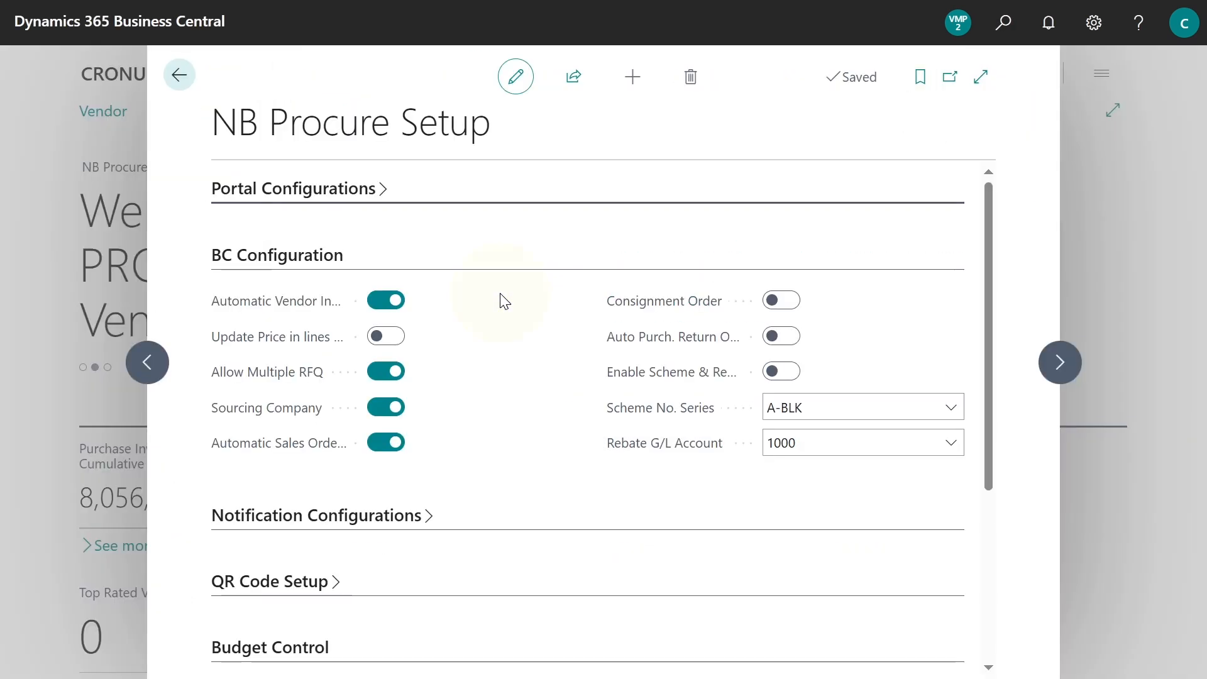
In the Budget Control section, set the budget control validation to Disallow and the Budget Cycle to Month
{"action": "scroll", "coordinate": [503, 378], "scroll_direction": "down", "scroll_amount": 5}
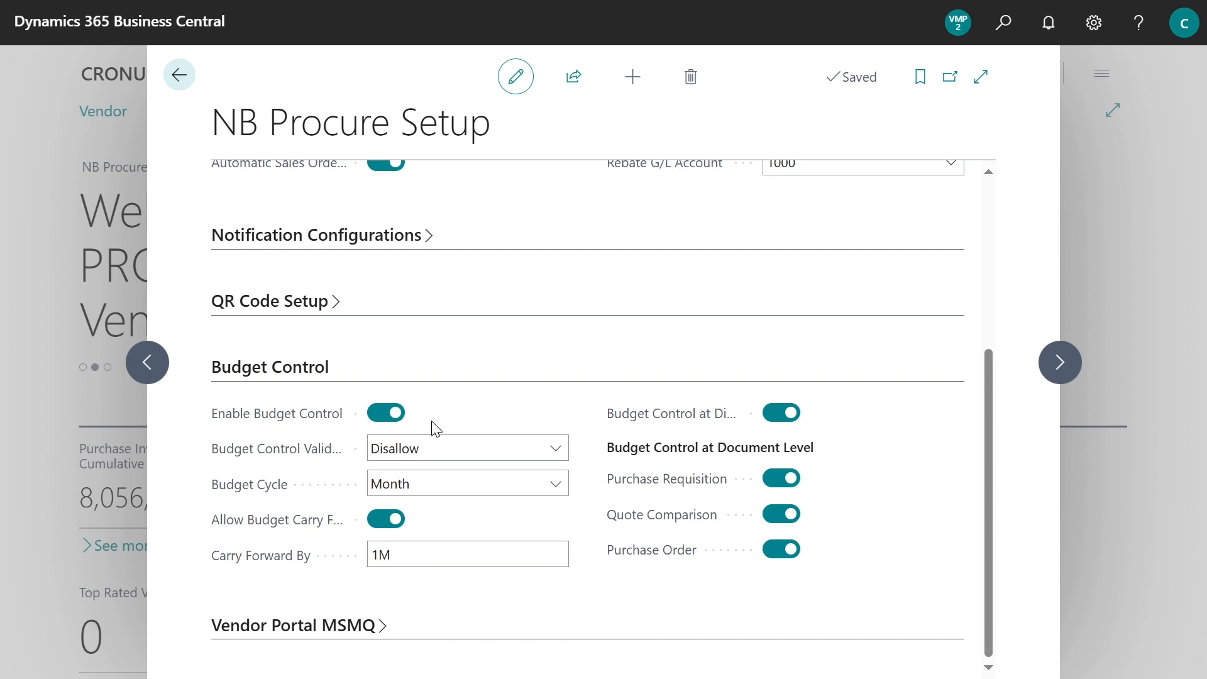
{"action": "left_click", "coordinate": [542, 448]}
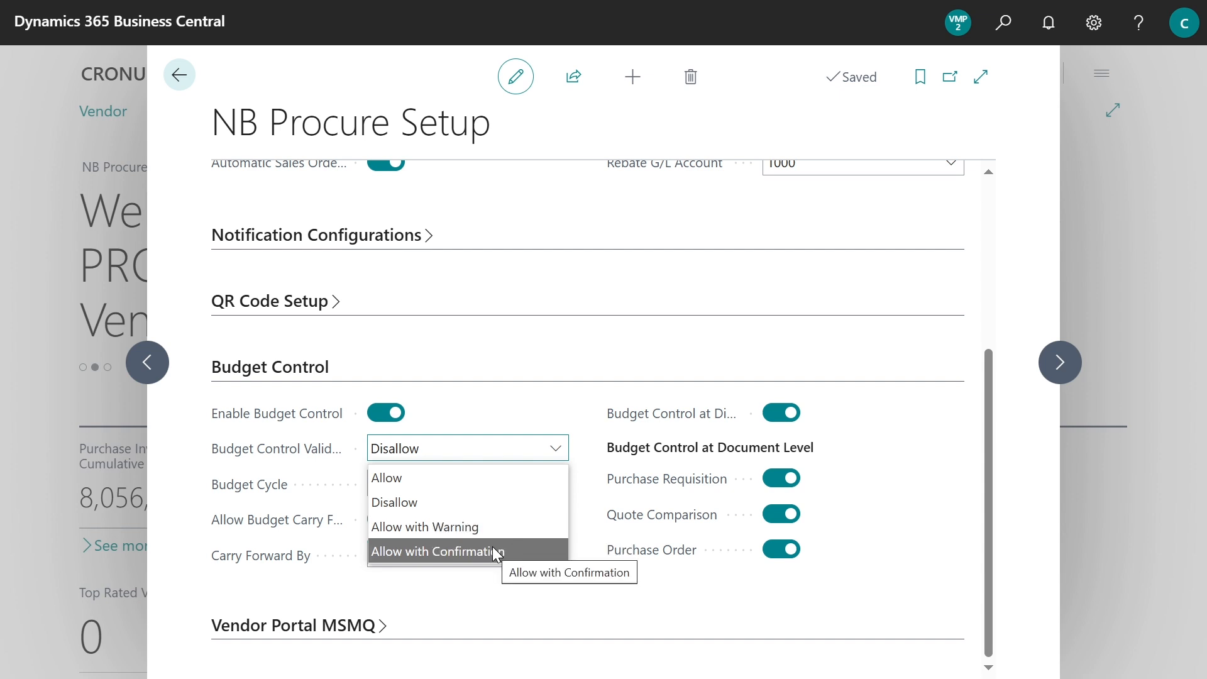
{"action": "left_click", "coordinate": [489, 510]}
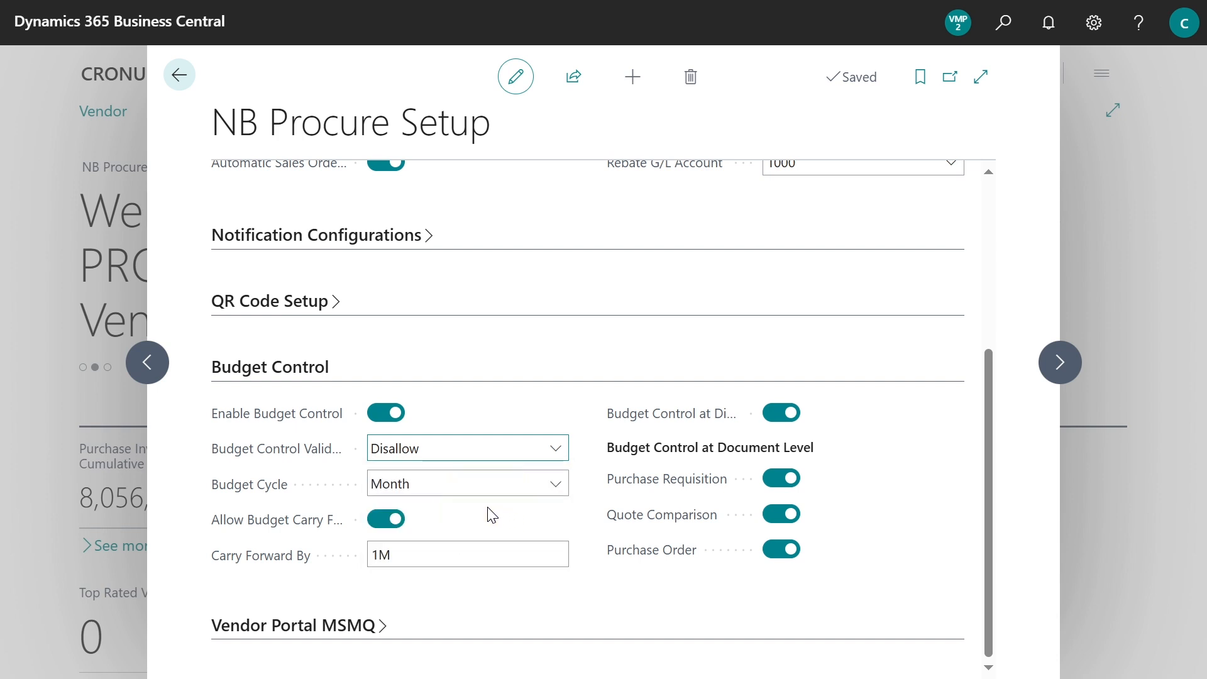
{"action": "left_click", "coordinate": [559, 489]}
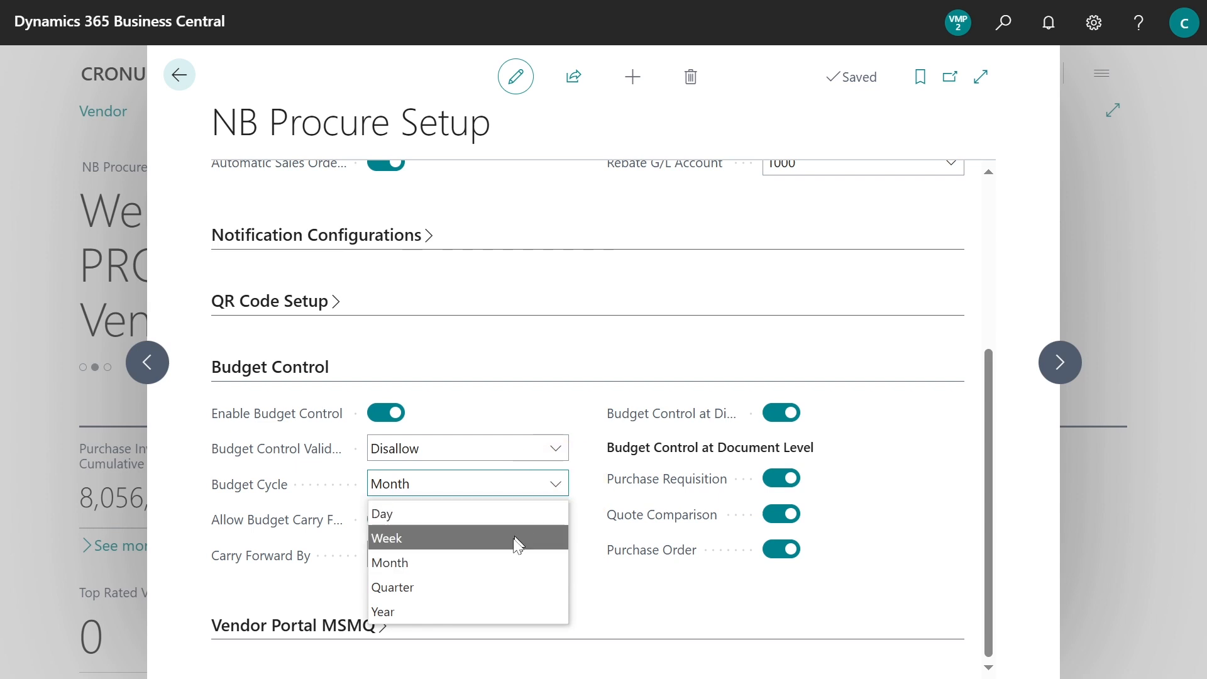
{"action": "left_click", "coordinate": [497, 559]}
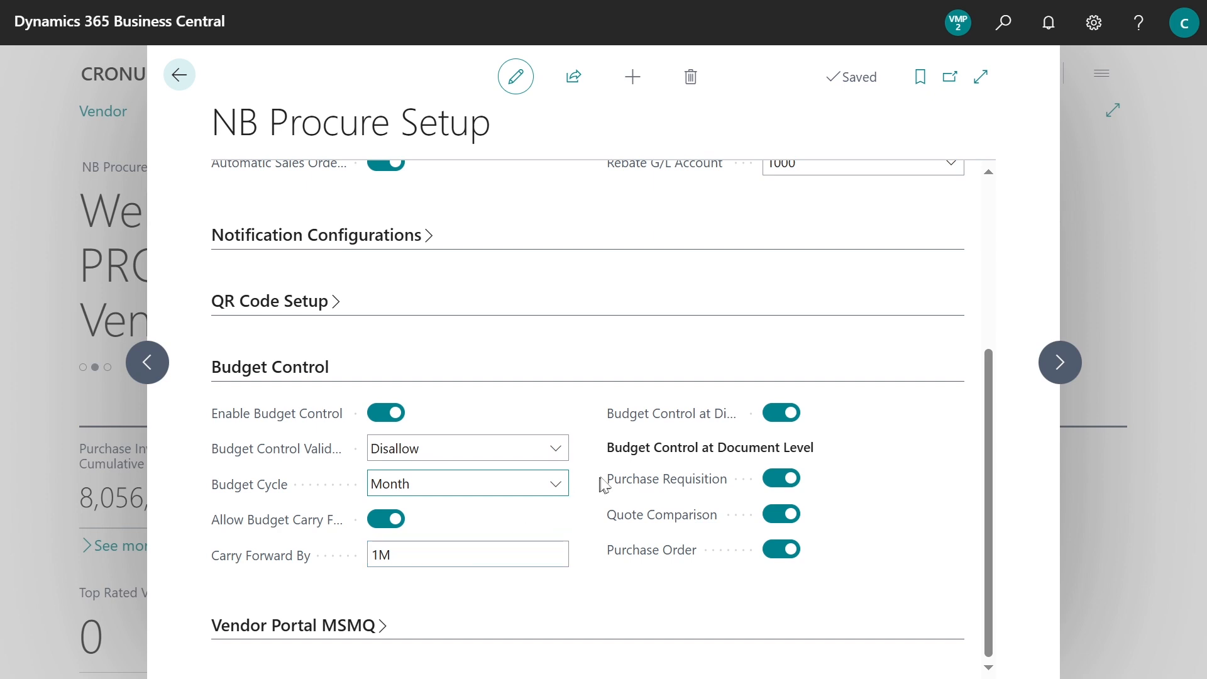
{"action": "mouse_move", "coordinate": [722, 431]}
Search for "g/l budget", go to the G/L Budgets list and open the 2025 budget
{"action": "left_click", "coordinate": [1005, 31]}
{"action": "type", "text": "g"}
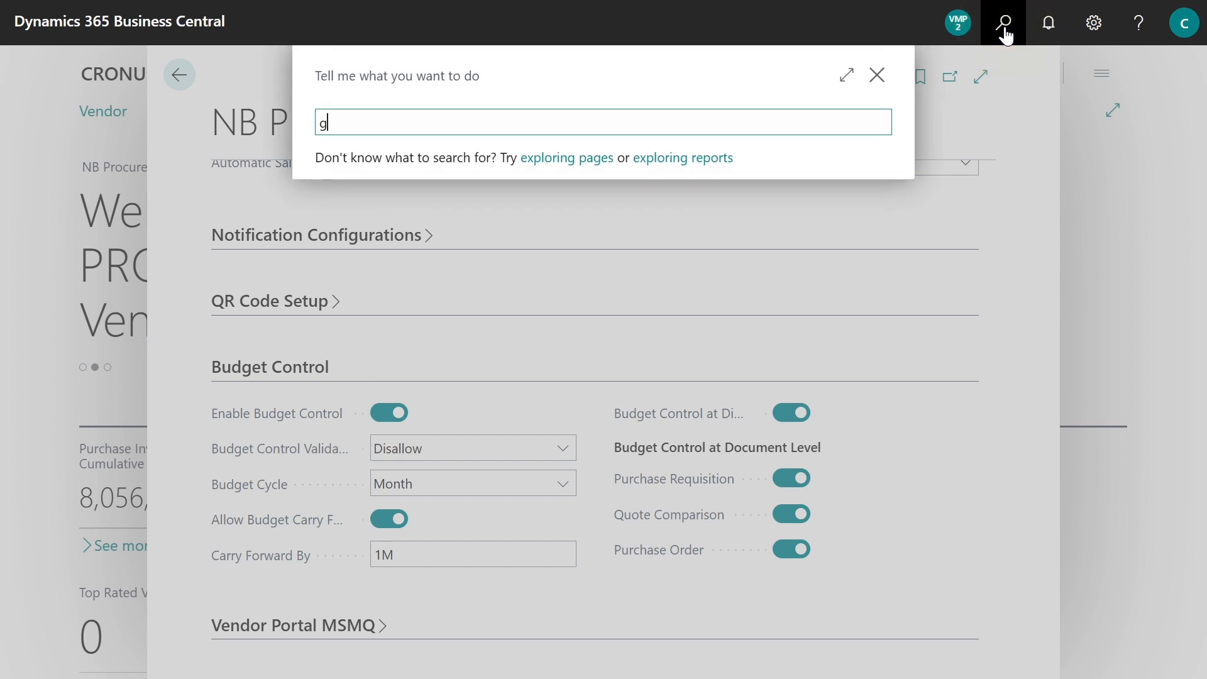
{"action": "type", "text": "/l"}
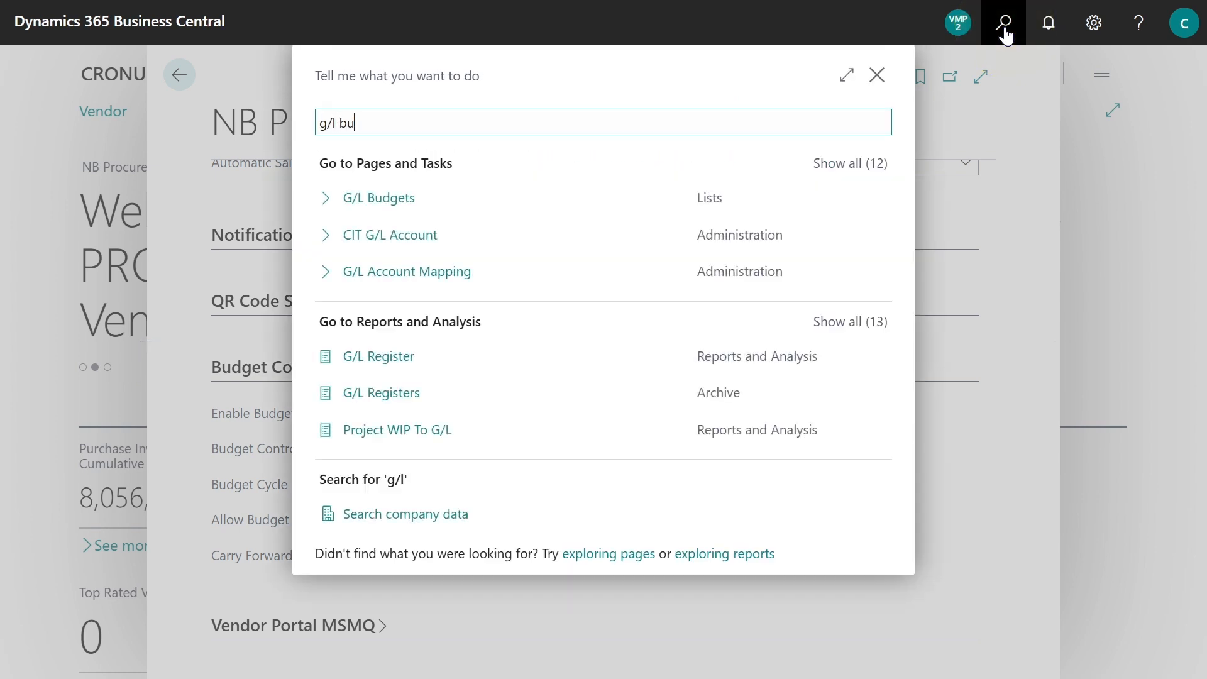
{"action": "type", "text": " budget"}
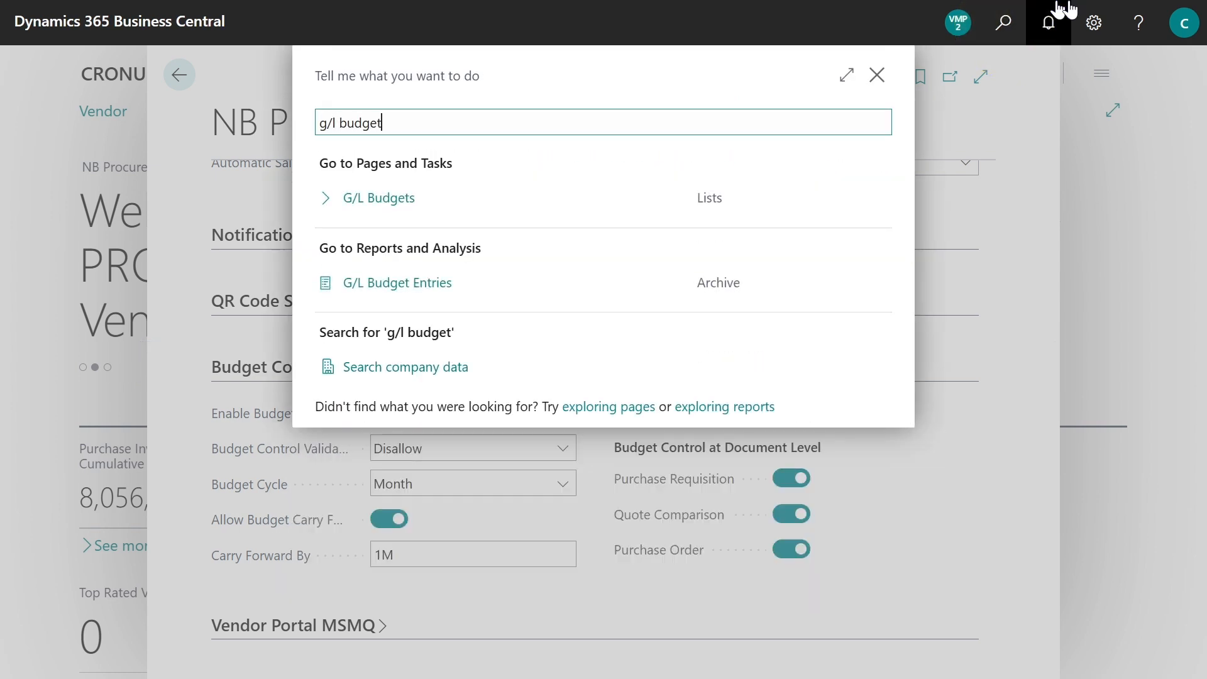
{"action": "left_click", "coordinate": [399, 198]}
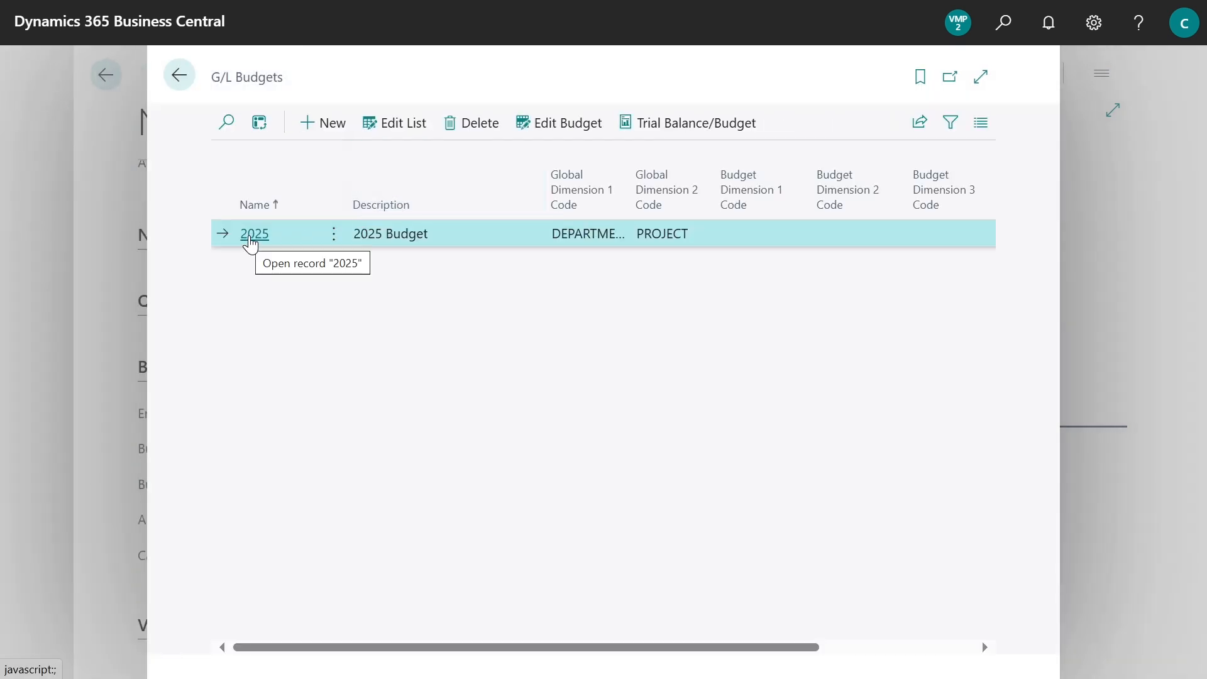
{"action": "left_click", "coordinate": [250, 239]}
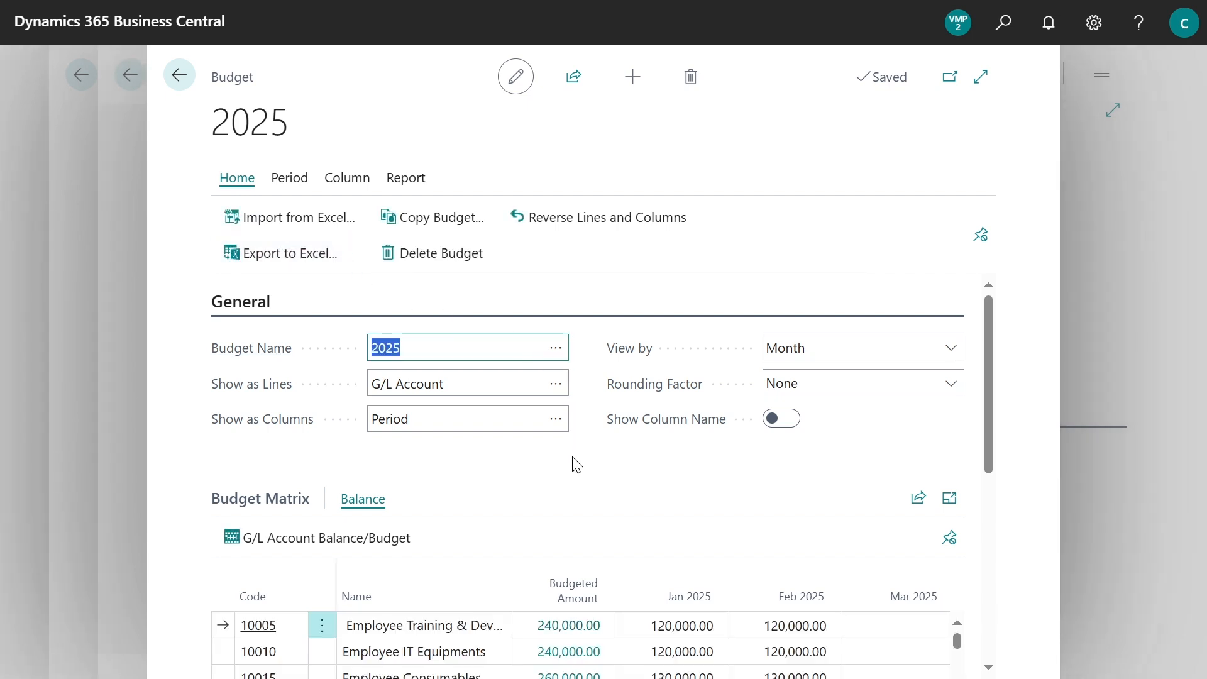
Review the January 2025 G/L budget entries per department for Employee Training & Development, and return to the budget matrix
{"action": "scroll", "coordinate": [572, 463], "scroll_direction": "down", "scroll_amount": 1}
{"action": "scroll", "coordinate": [577, 463], "scroll_direction": "down", "scroll_amount": 2}
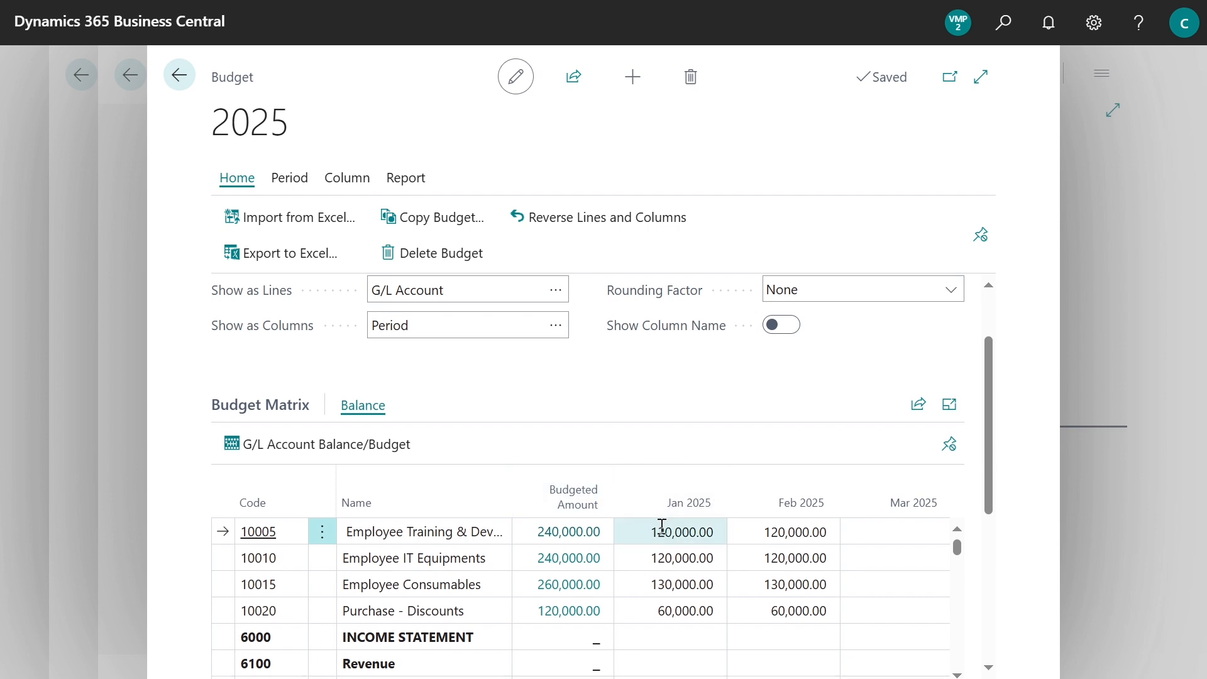
{"action": "left_click", "coordinate": [671, 539]}
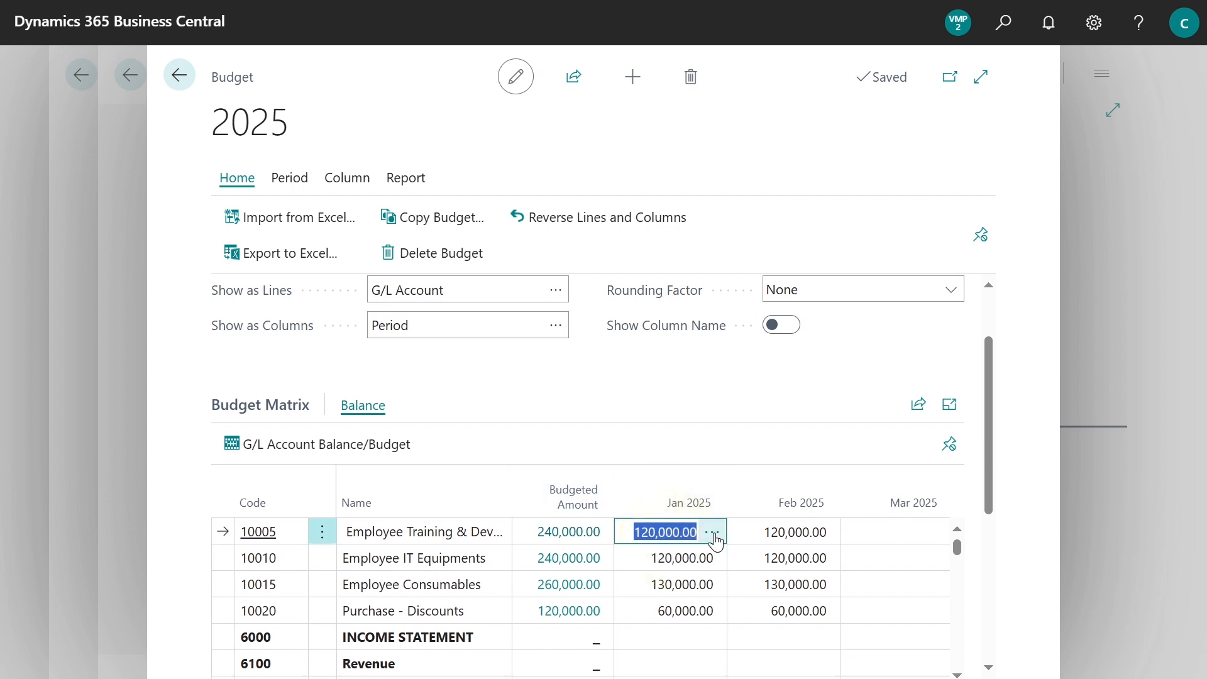
{"action": "left_click", "coordinate": [714, 533]}
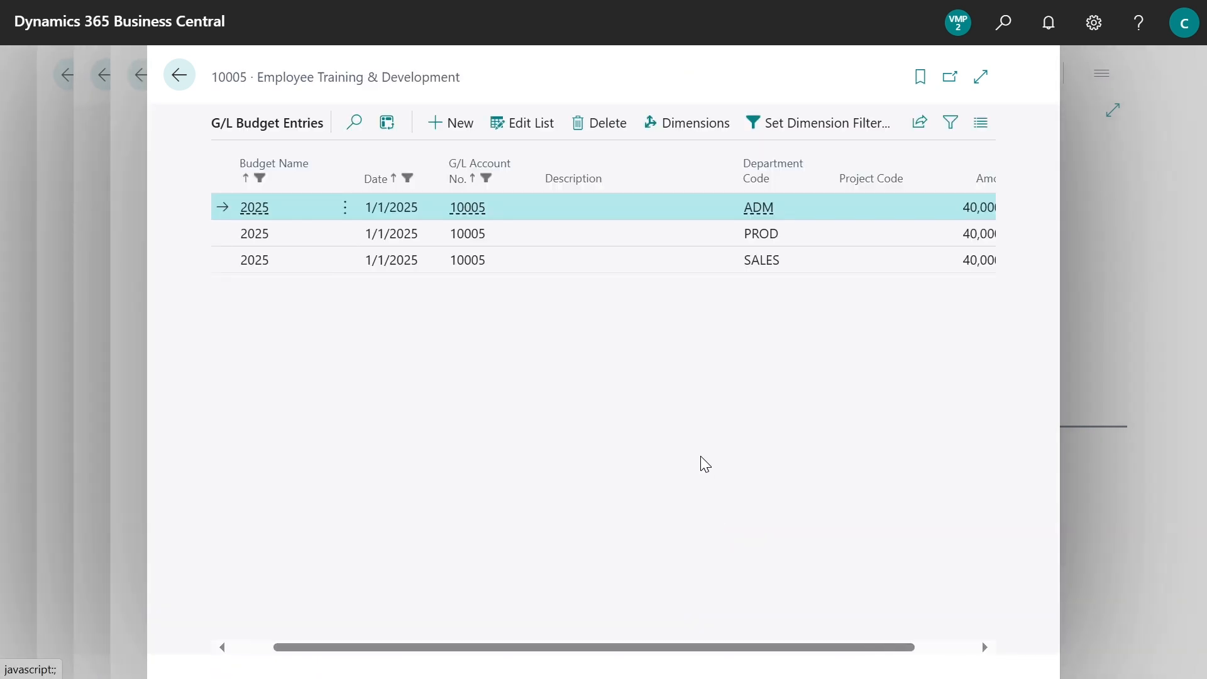
{"action": "scroll", "coordinate": [717, 425], "scroll_direction": "right", "scroll_amount": 3}
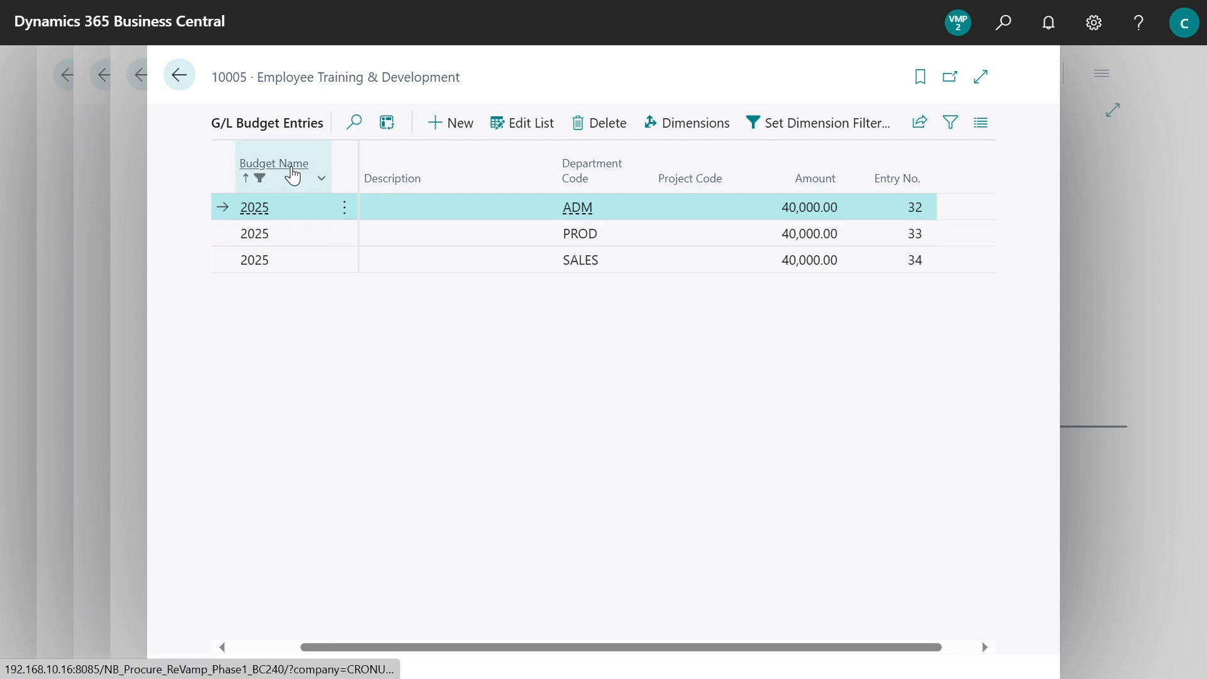
{"action": "left_click", "coordinate": [175, 77]}
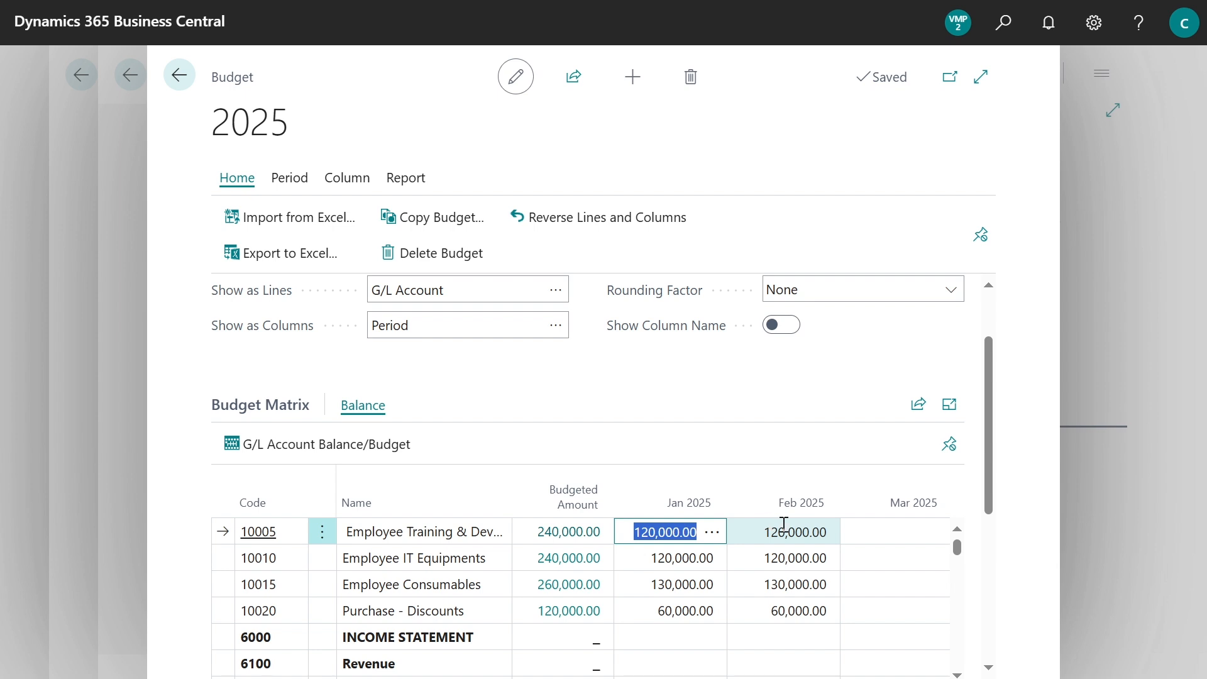
Review the February 2025 budget entries for Employee Training & Development, and return to the NB Procure Setup page
{"action": "left_click", "coordinate": [785, 528]}
{"action": "left_click", "coordinate": [824, 535]}
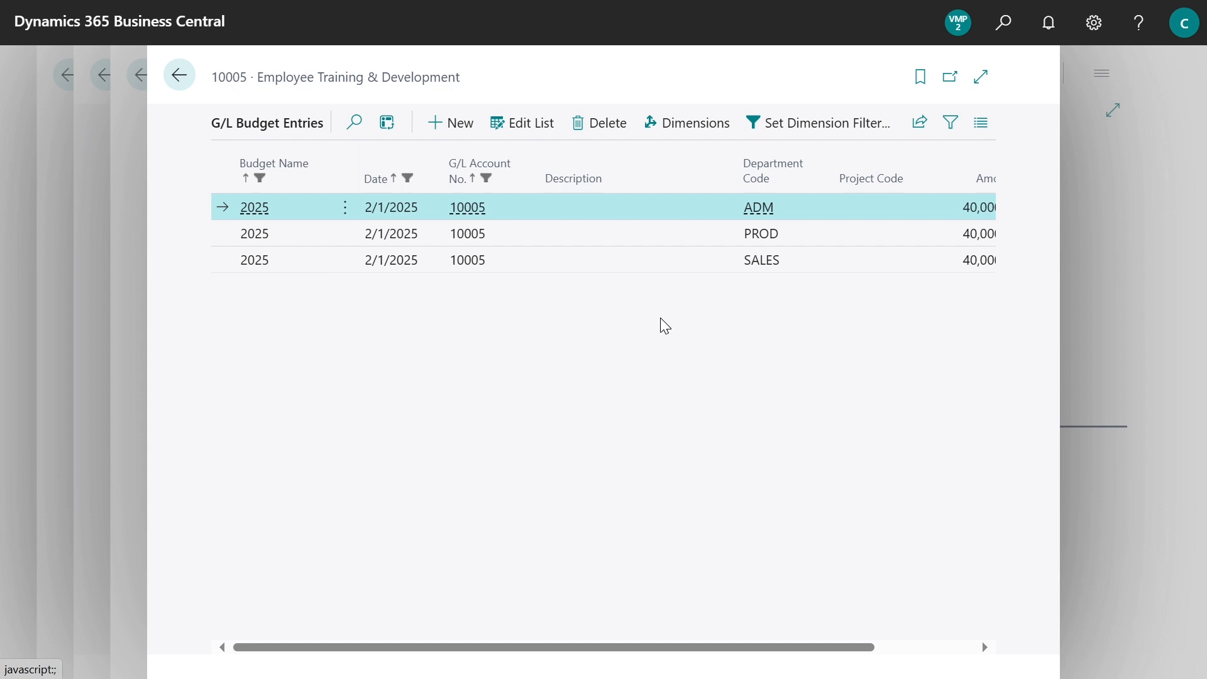
{"action": "scroll", "coordinate": [665, 325], "scroll_direction": "right", "scroll_amount": 2}
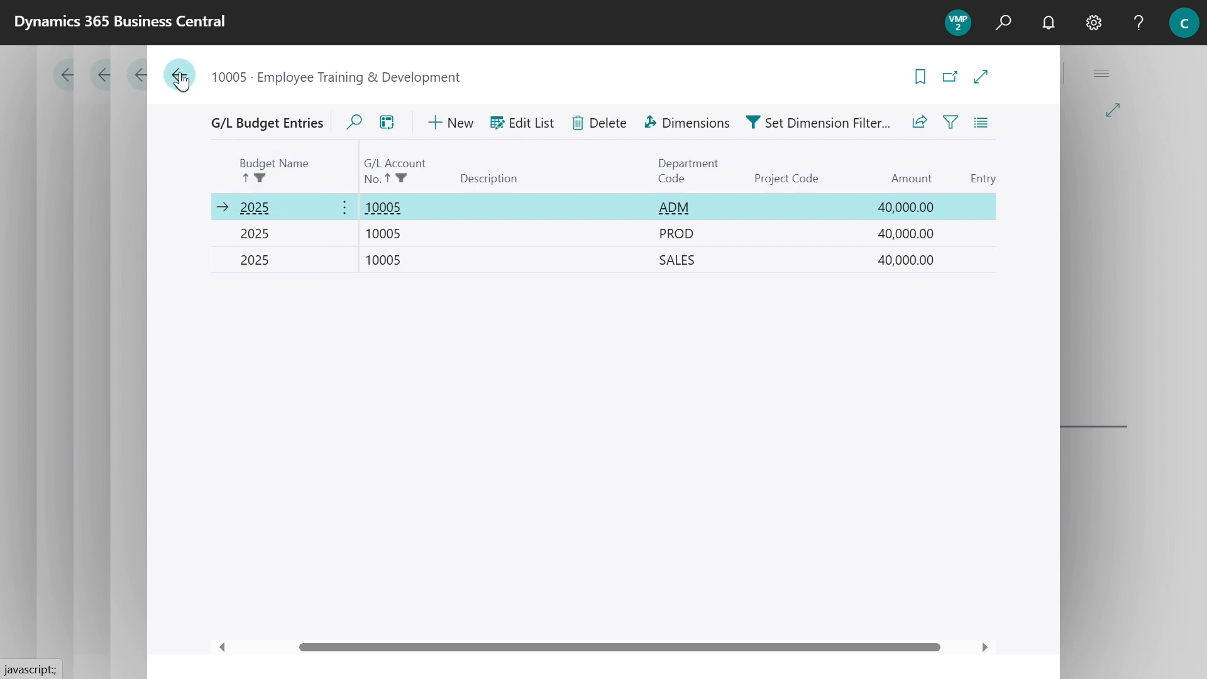
{"action": "left_click", "coordinate": [180, 77]}
{"action": "left_click", "coordinate": [180, 77]}
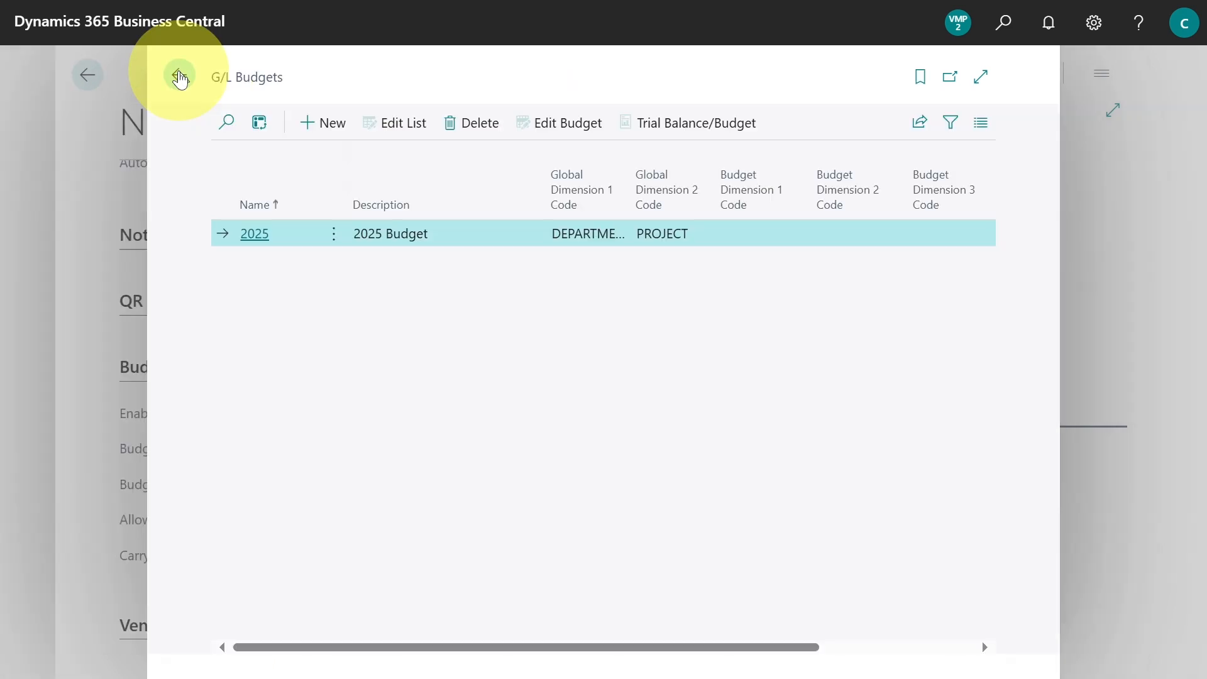
{"action": "left_click", "coordinate": [180, 78]}
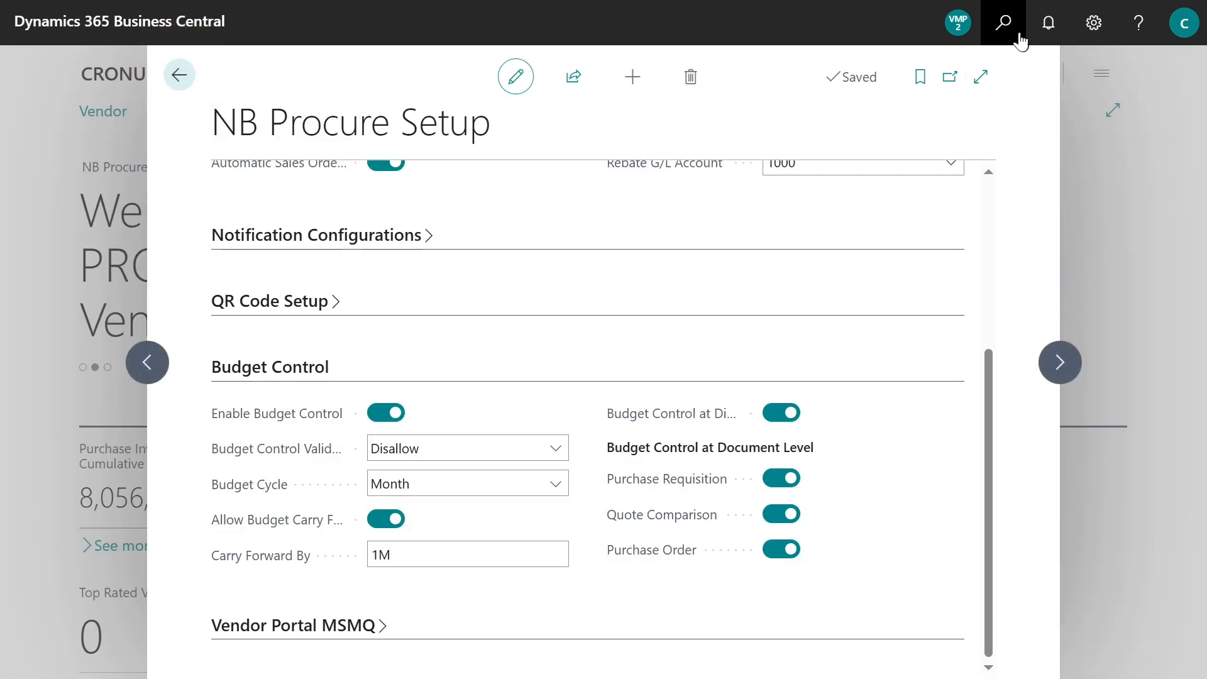
Search for "pur requisi" and open the Purchase Requisition List
{"action": "left_click", "coordinate": [1006, 26]}
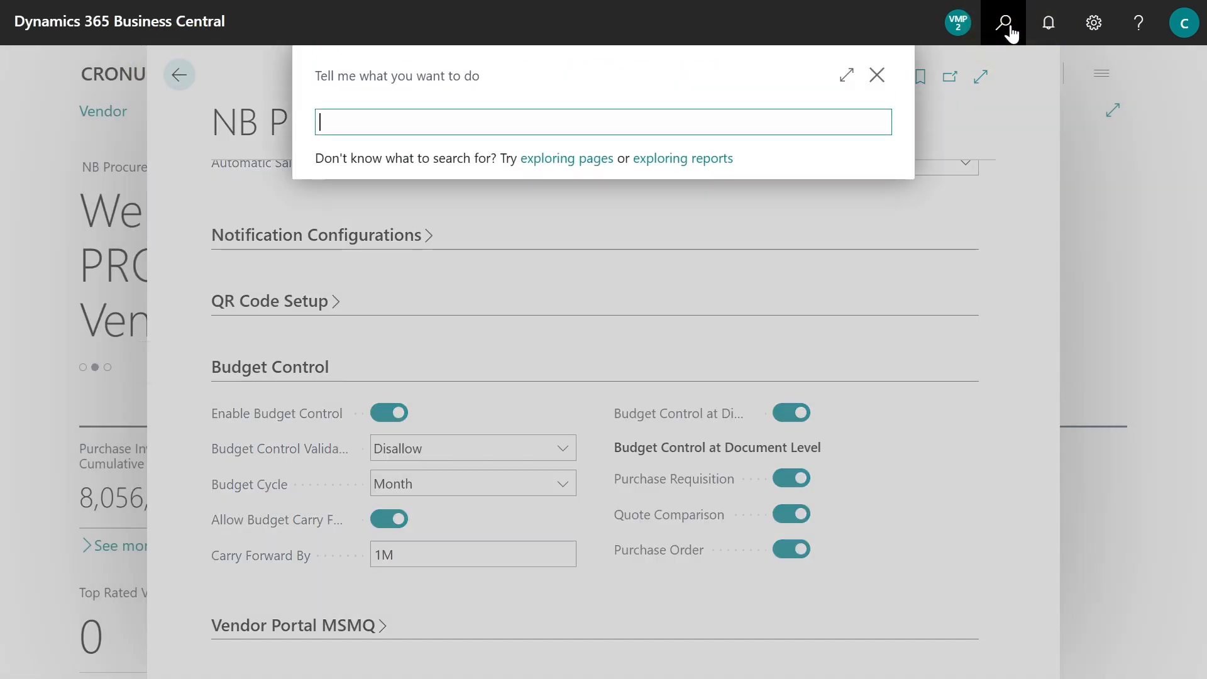
{"action": "type", "text": "pur "}
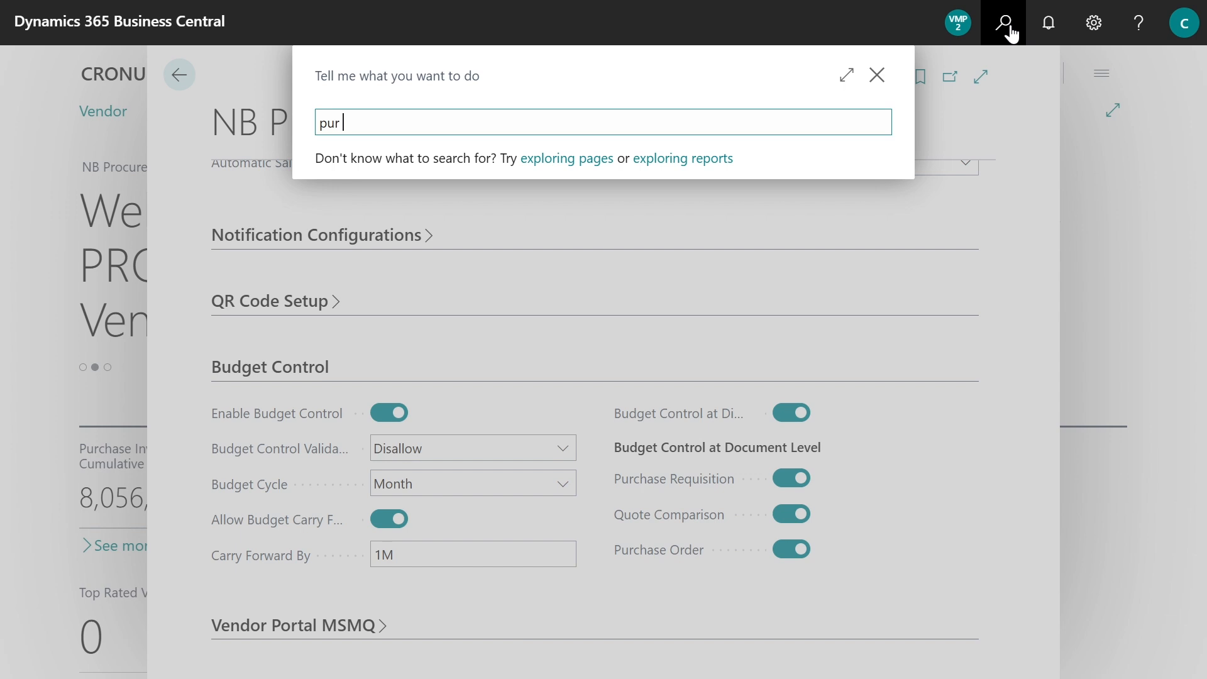
{"action": "type", "text": "requis"}
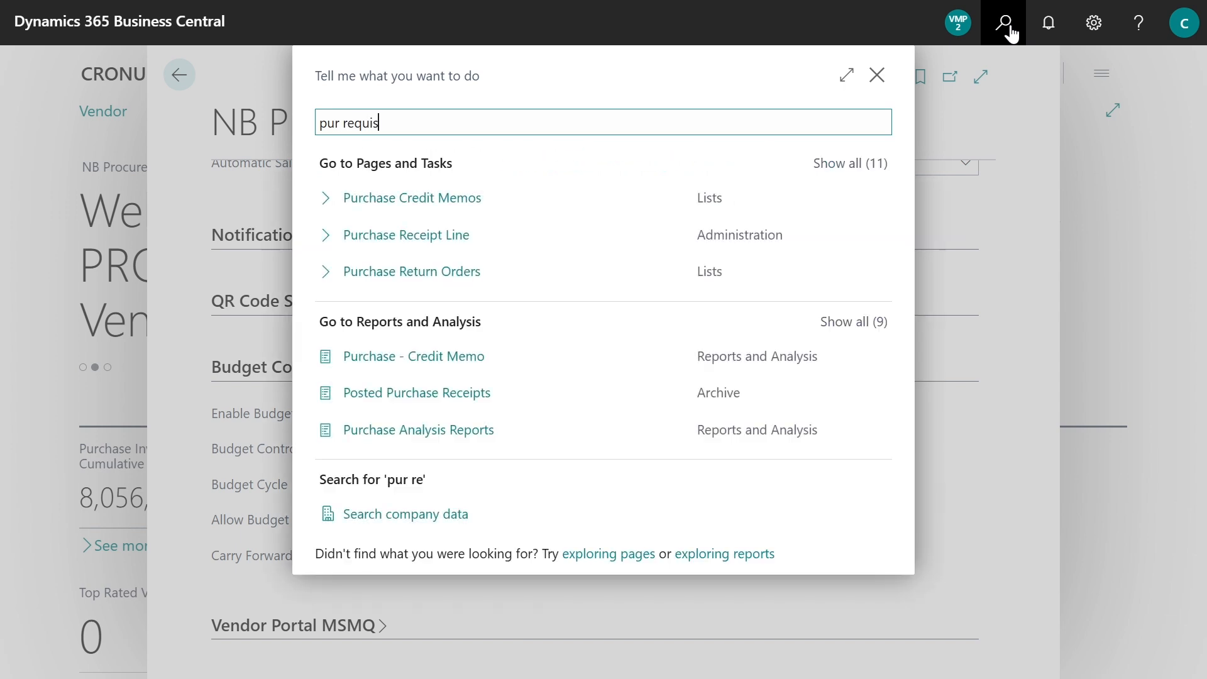
{"action": "type", "text": "i"}
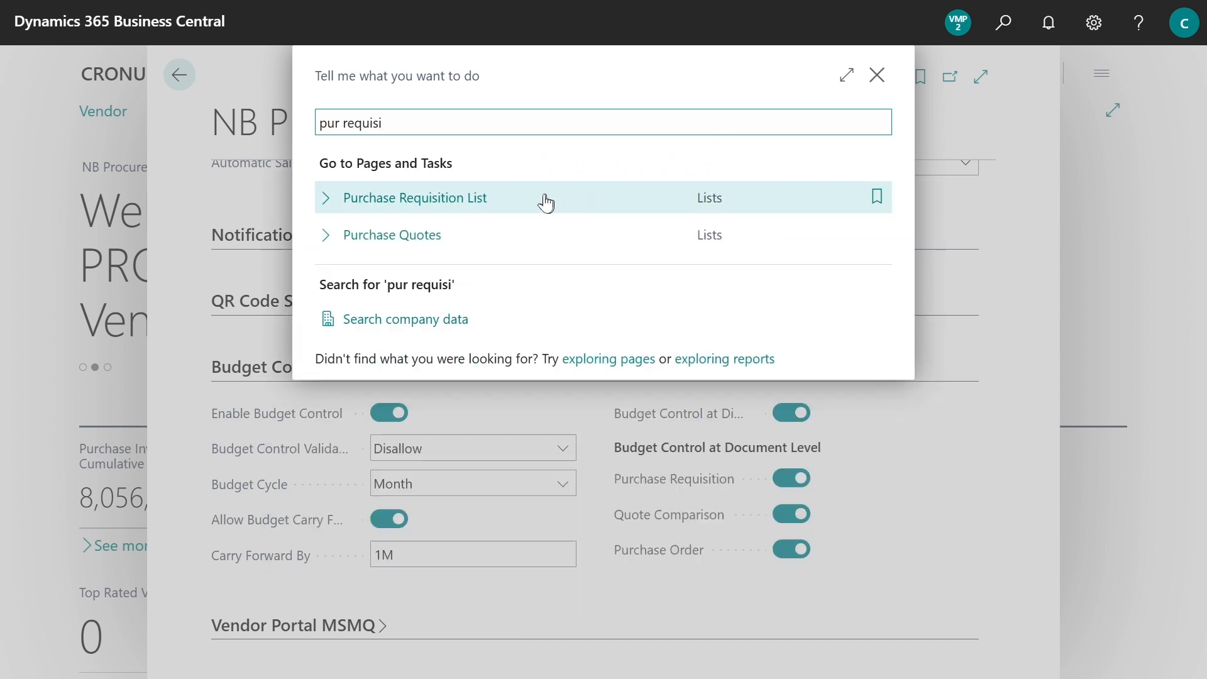
{"action": "left_click", "coordinate": [529, 199]}
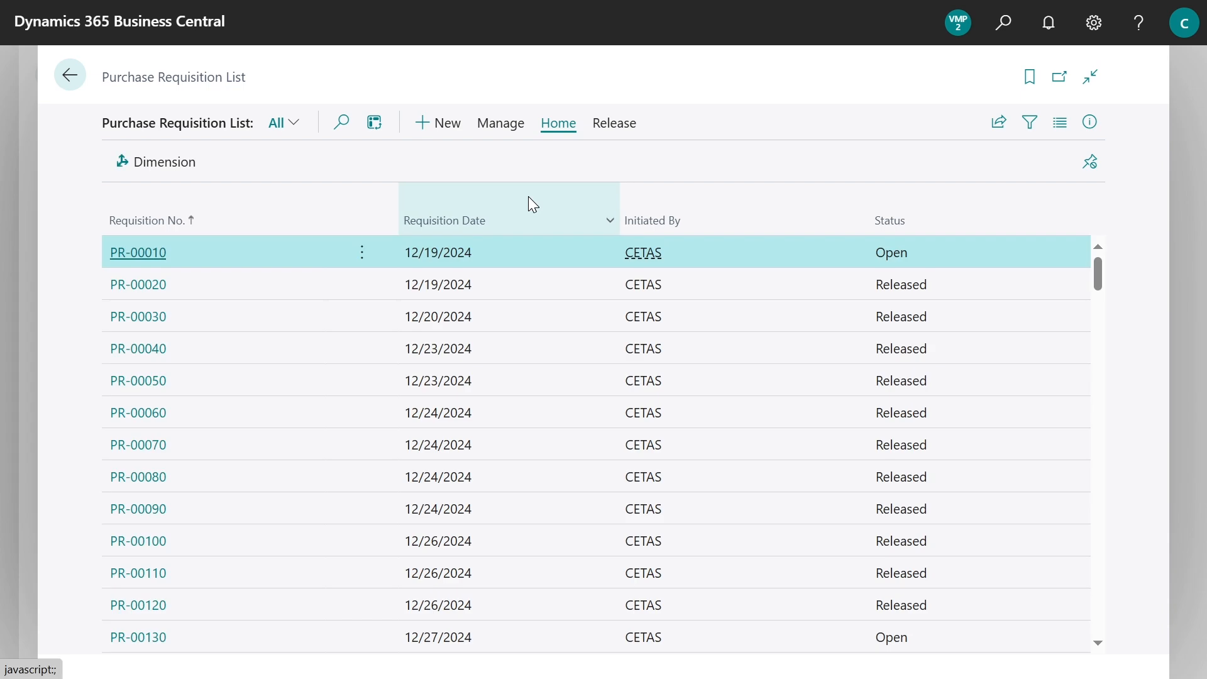
Search the requisition list for 00970 and open purchase requisition PR-00970
{"action": "left_click", "coordinate": [342, 122]}
{"action": "type", "text": "0"}
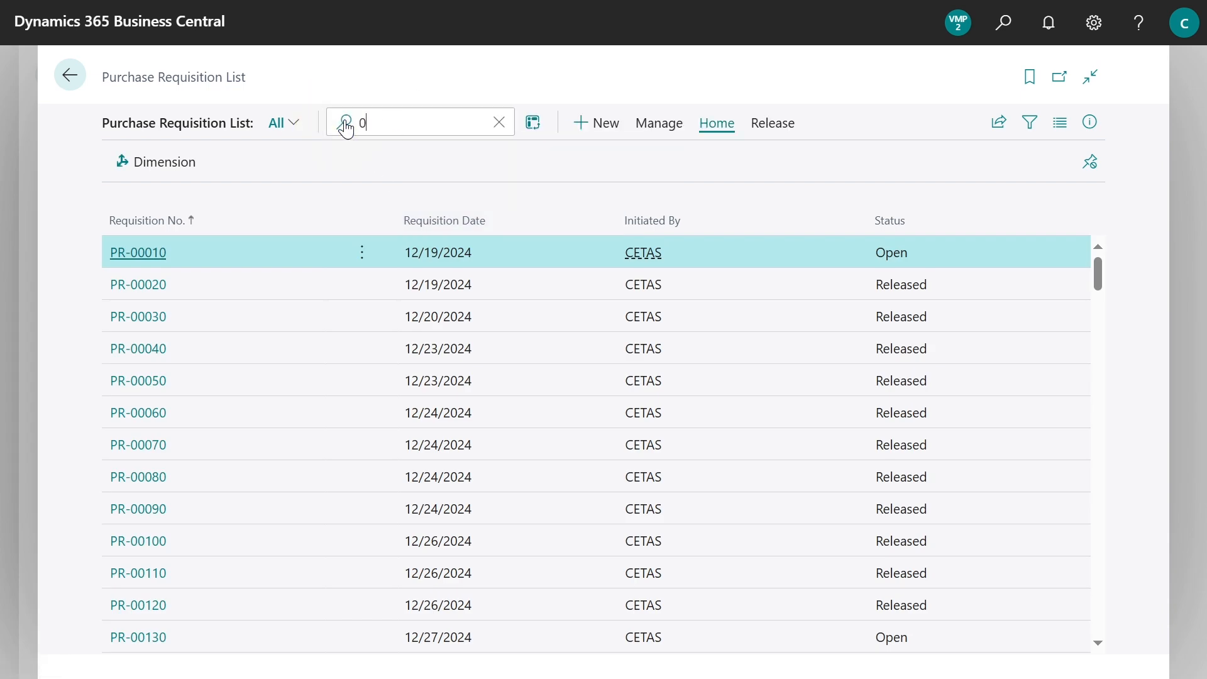
{"action": "type", "text": "0970"}
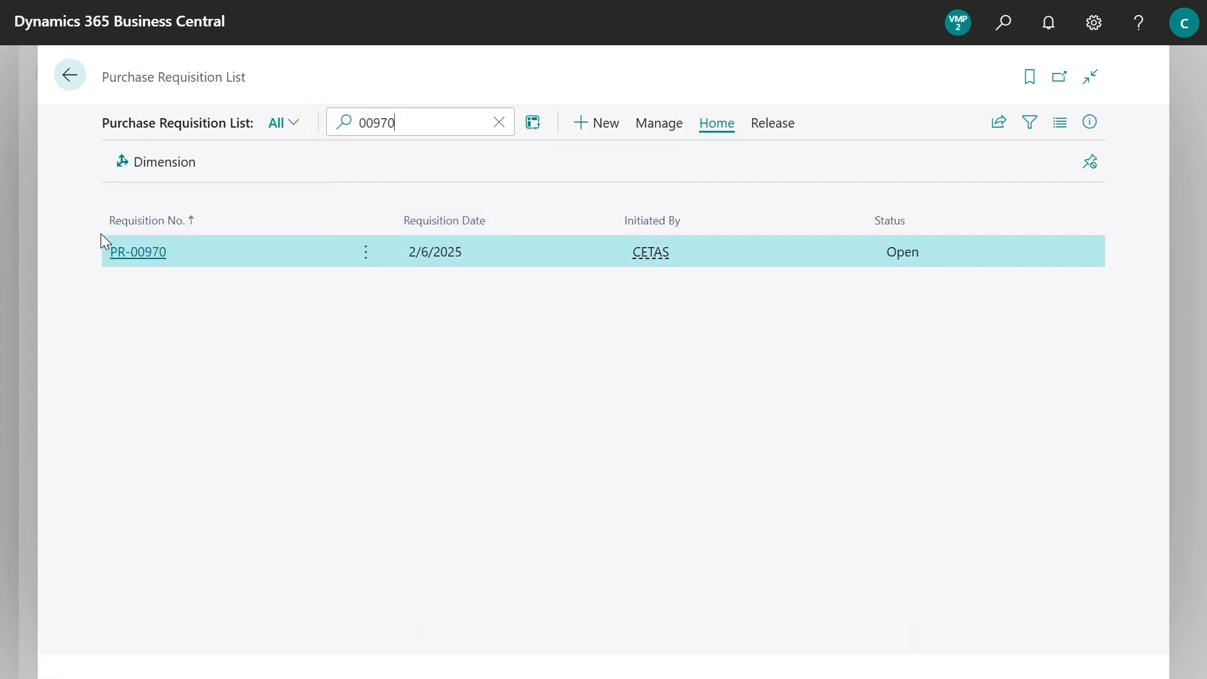
{"action": "left_click", "coordinate": [130, 252]}
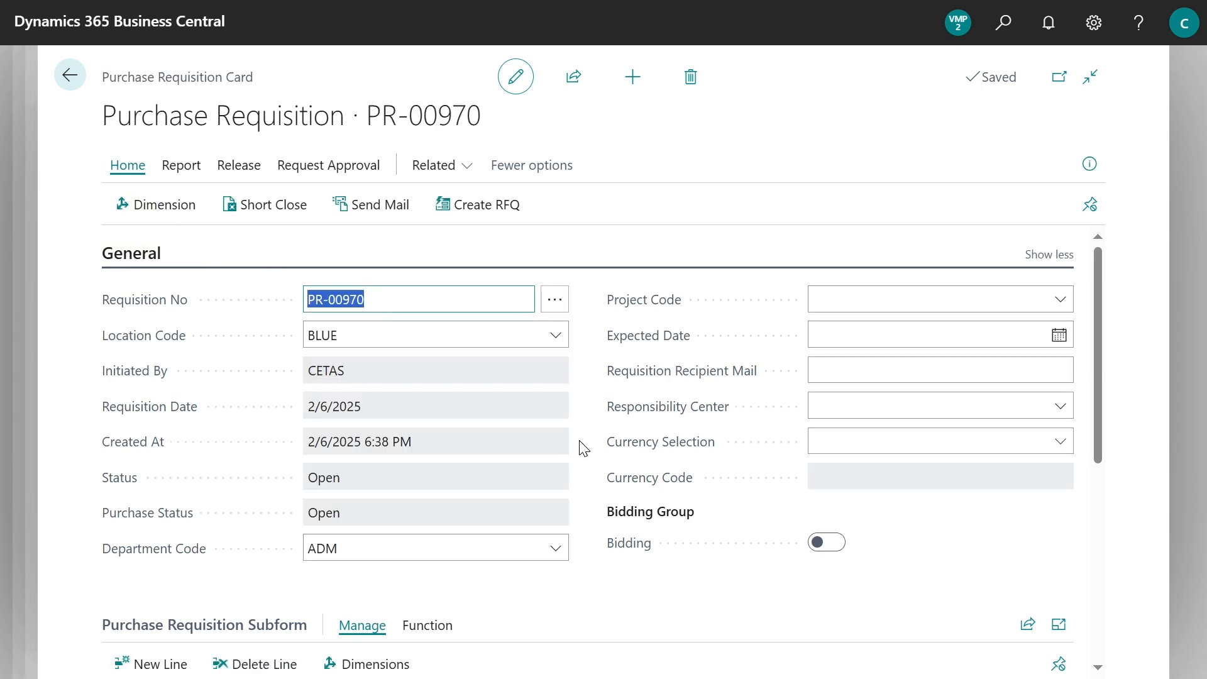
Examine the requisition's department code and its item line for the Lenovo Thinkpad Laptop
{"action": "scroll", "coordinate": [584, 447], "scroll_direction": "down", "scroll_amount": 3}
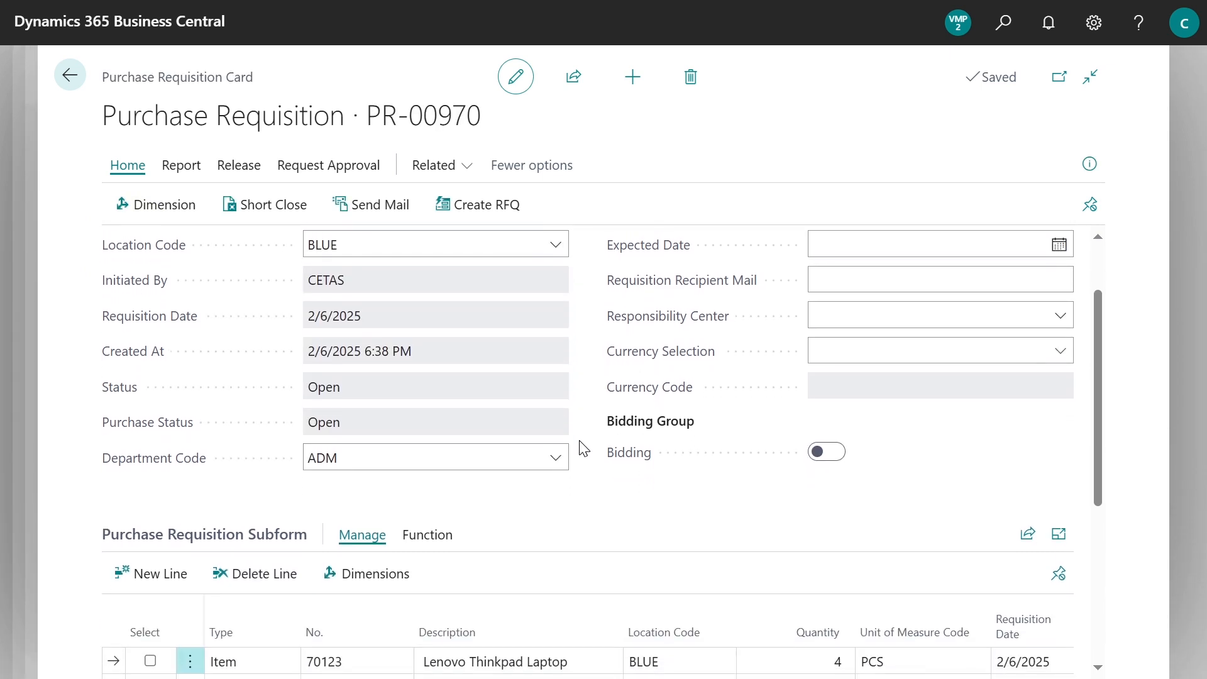
{"action": "scroll", "coordinate": [584, 448], "scroll_direction": "down", "scroll_amount": 2}
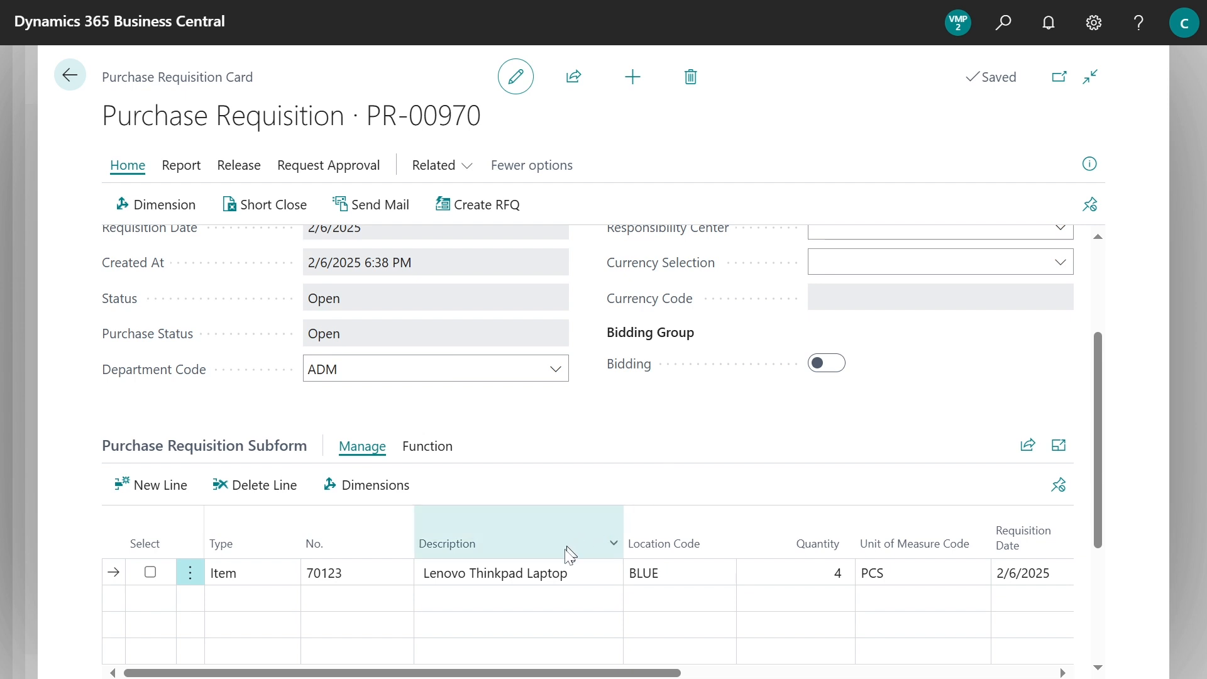
{"action": "left_click", "coordinate": [601, 577]}
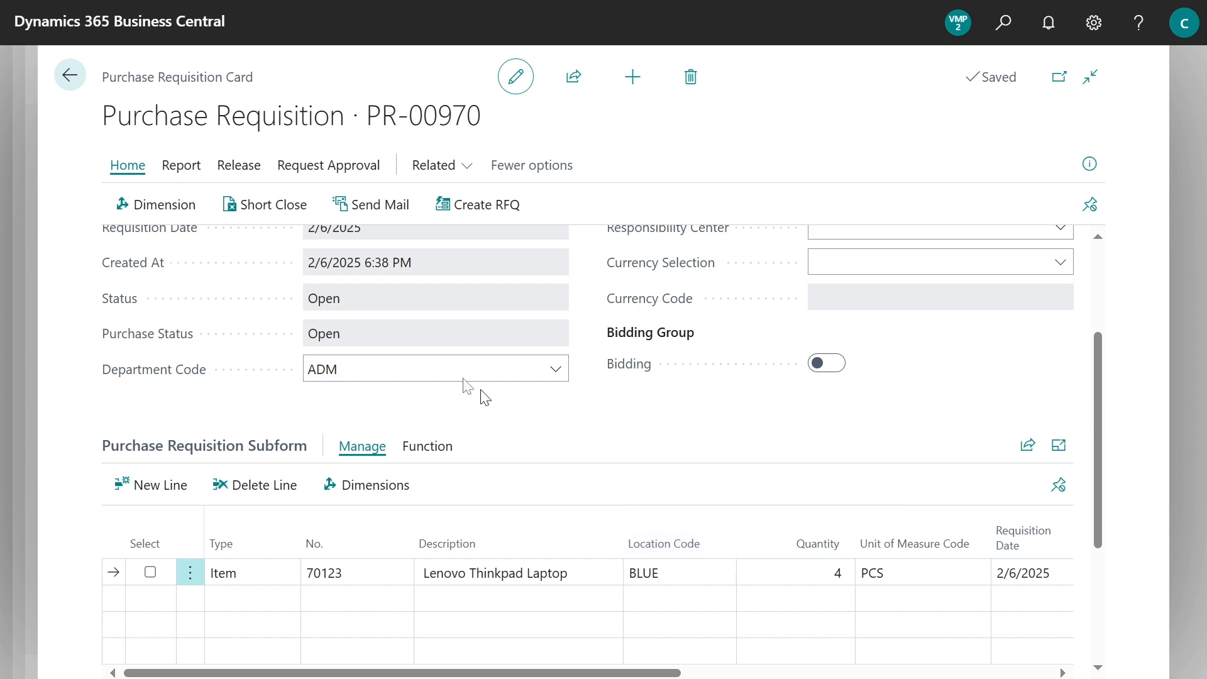
Try to release purchase requisition PR-00970 with four Lenovo Thinkpad Laptops on its item line
{"action": "left_click", "coordinate": [245, 167]}
{"action": "left_click", "coordinate": [124, 204]}
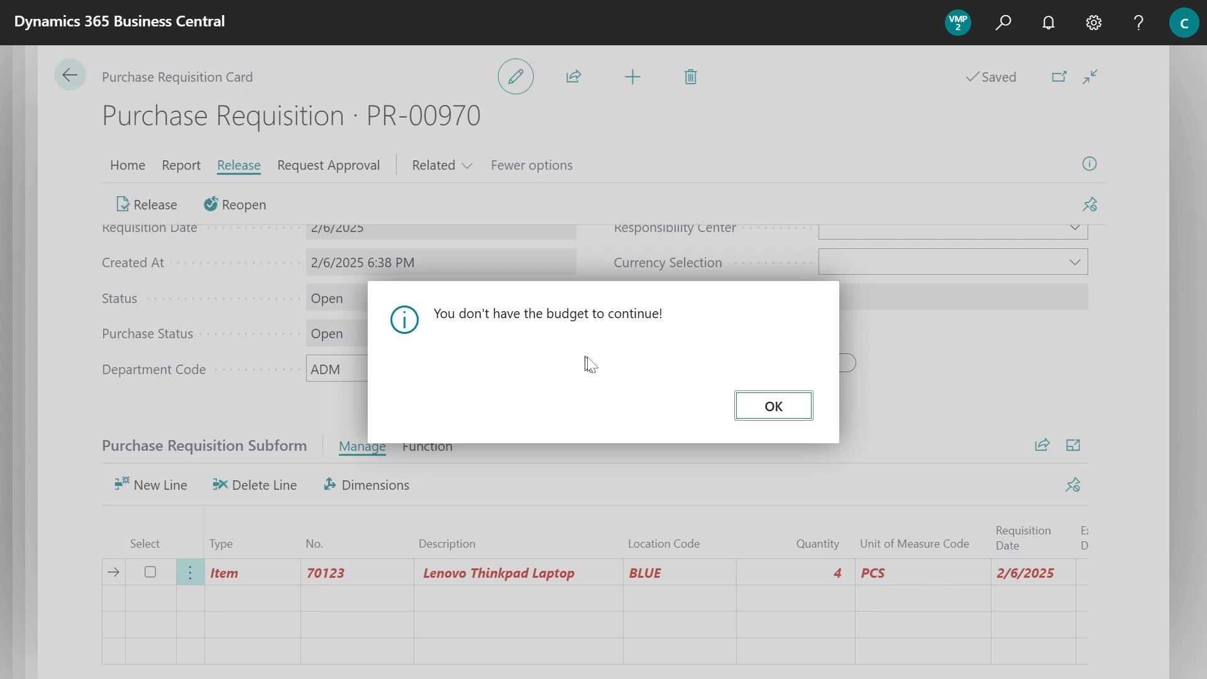
{"action": "left_click", "coordinate": [747, 413]}
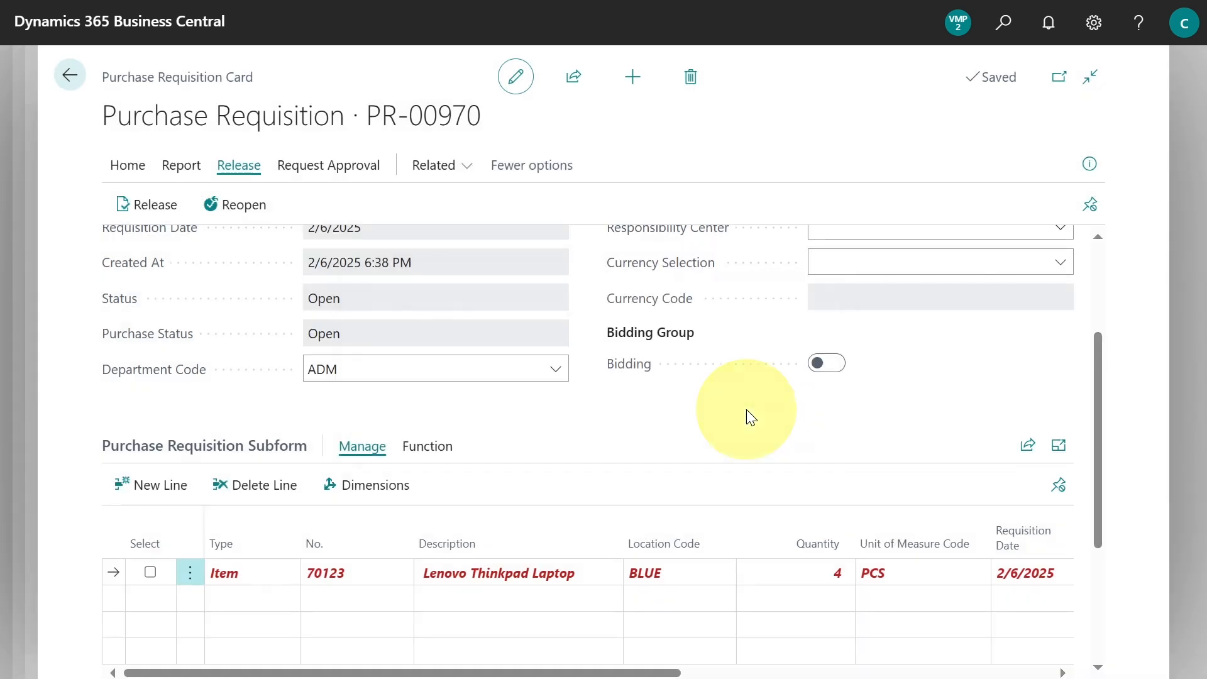
Set the Lenovo Thinkpad Laptop line's quantity to 3 and release the requisition
{"action": "left_click", "coordinate": [787, 564]}
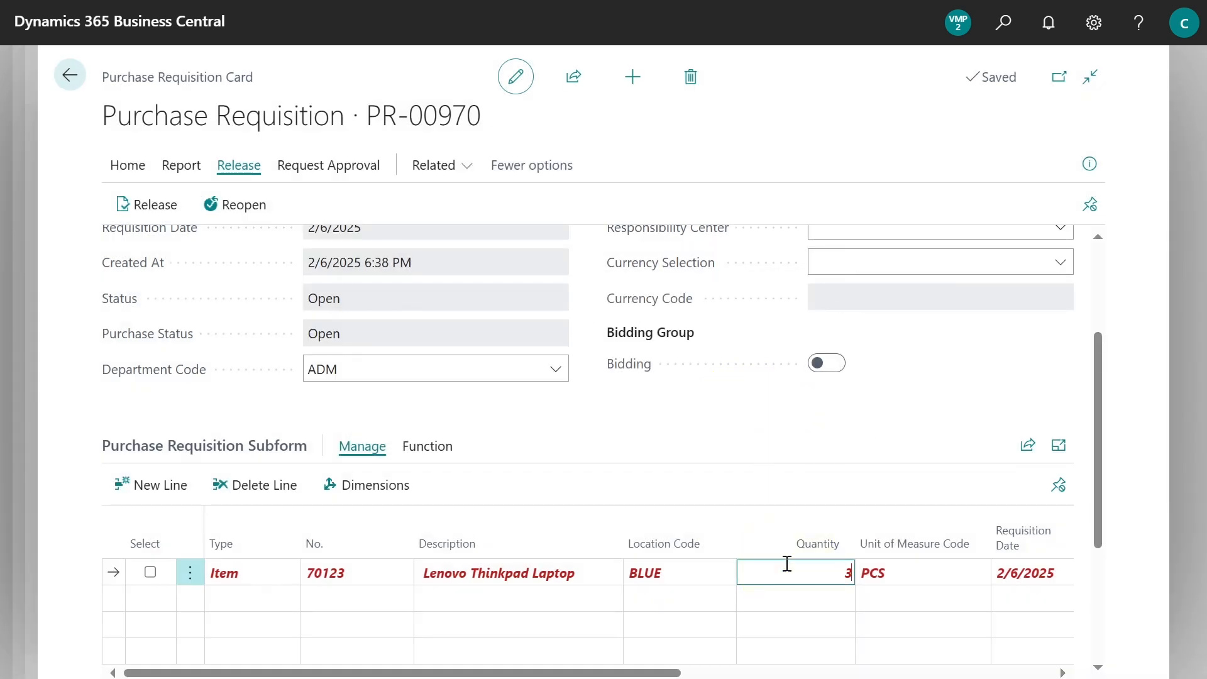
{"action": "left_click", "coordinate": [732, 433]}
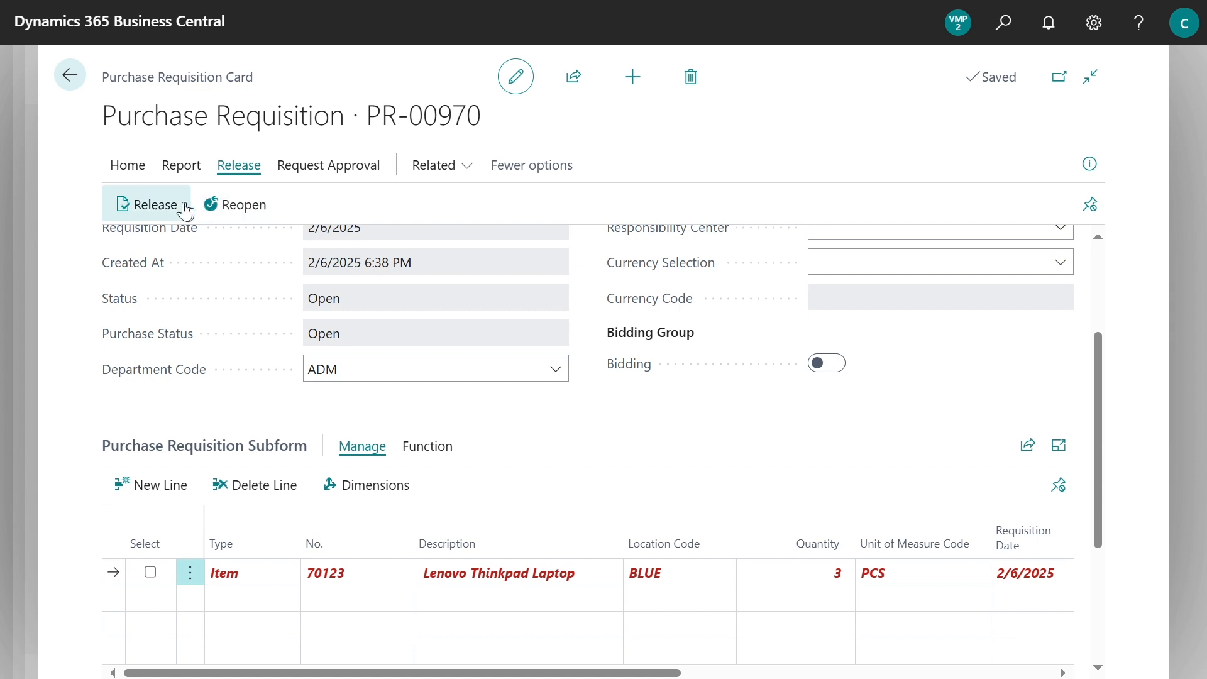
{"action": "left_click", "coordinate": [166, 211]}
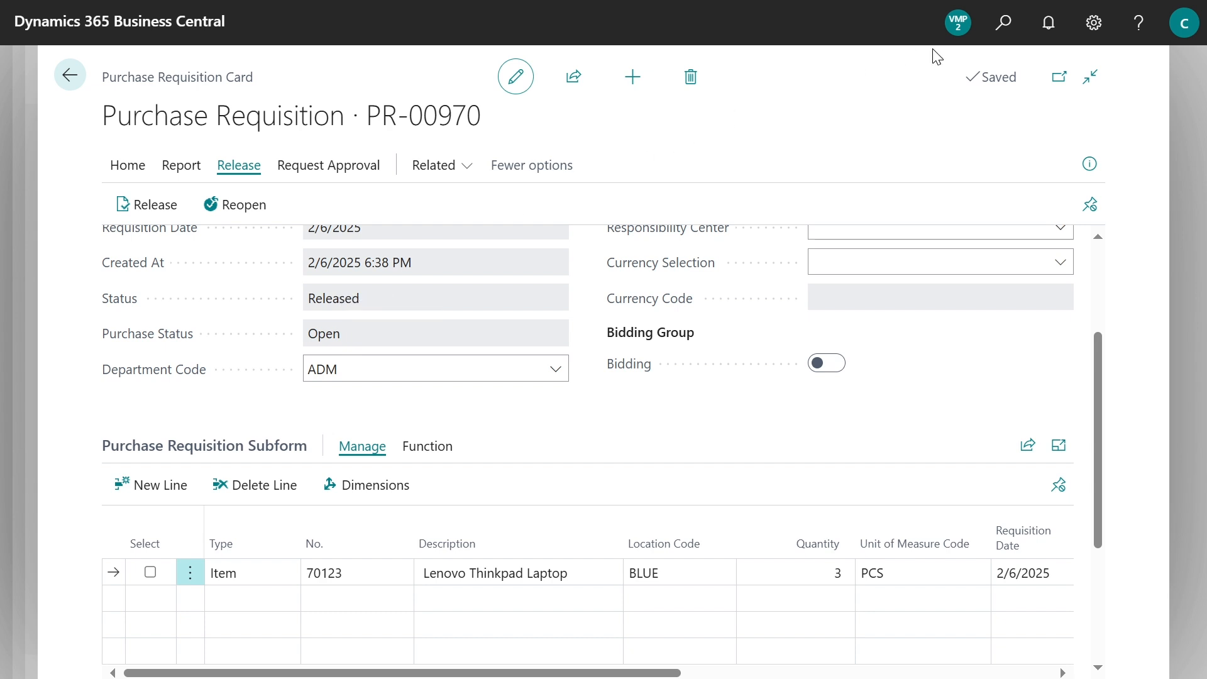
Search for "quote compari" and open the Quote Comparison page
{"action": "left_click", "coordinate": [1003, 24]}
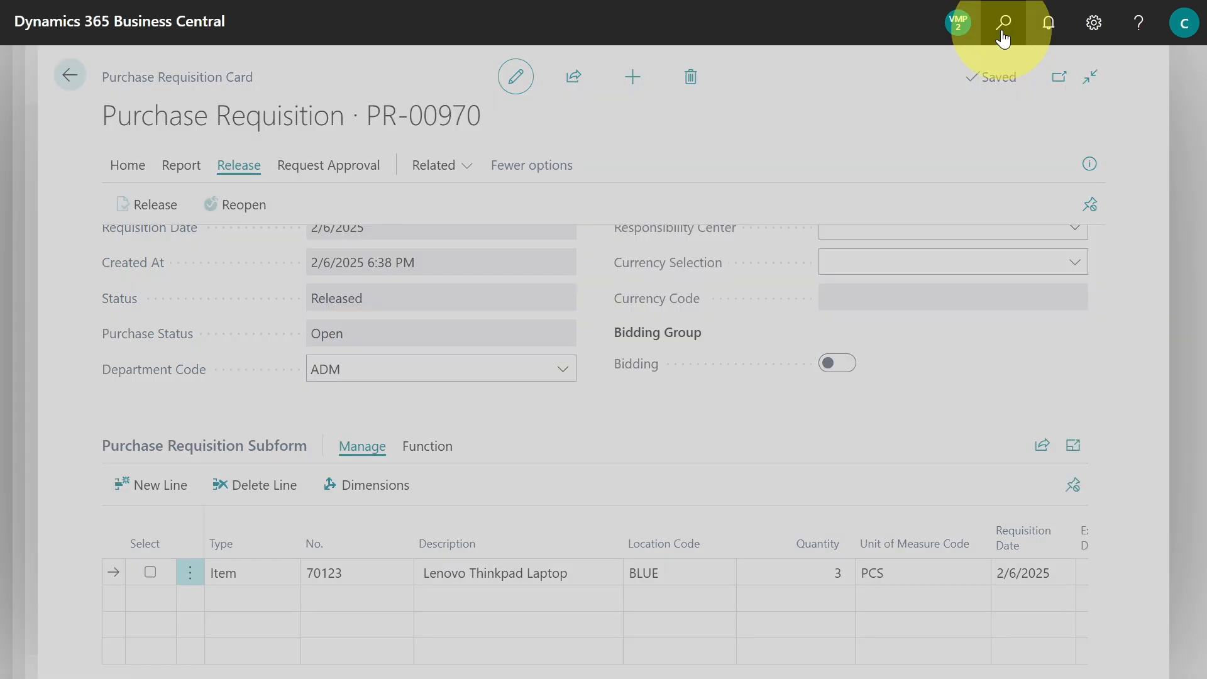
{"action": "type", "text": "quo"}
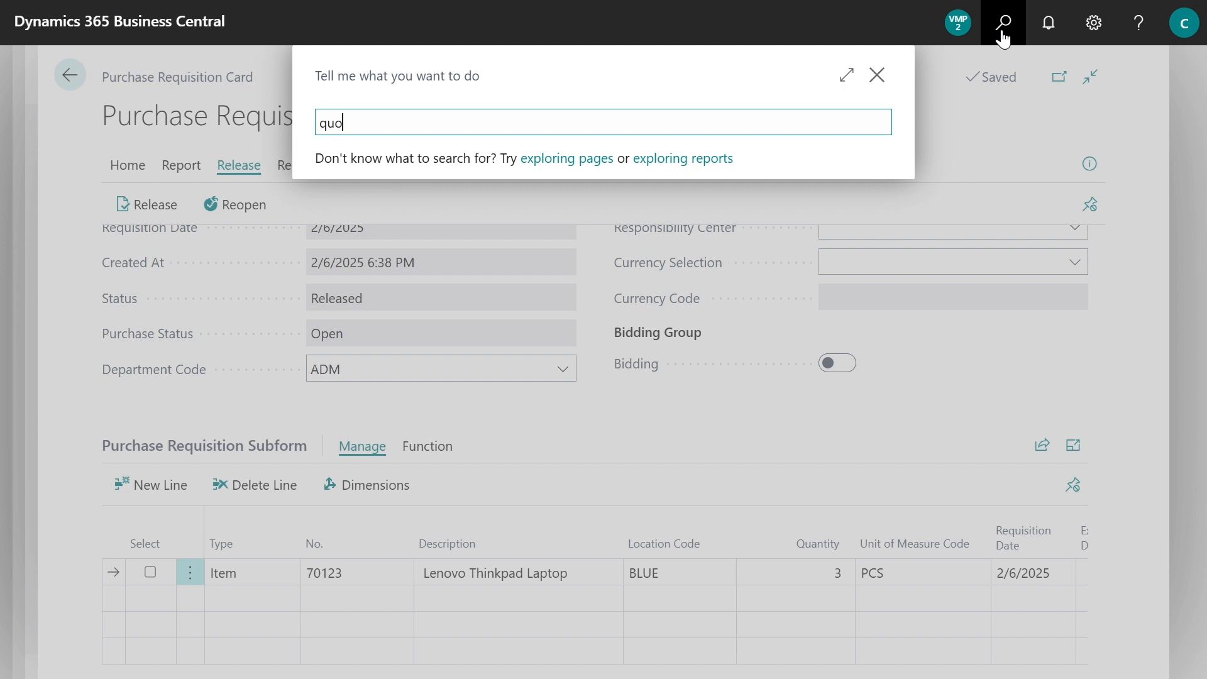
{"action": "type", "text": "te com"}
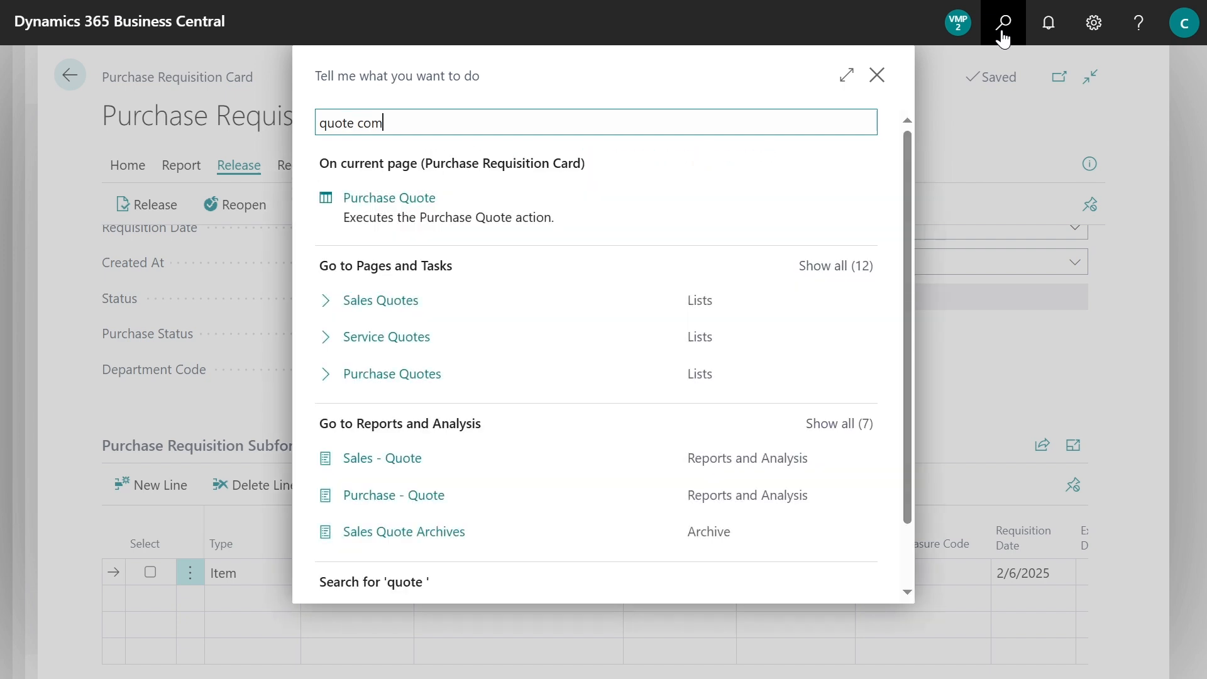
{"action": "type", "text": "pari"}
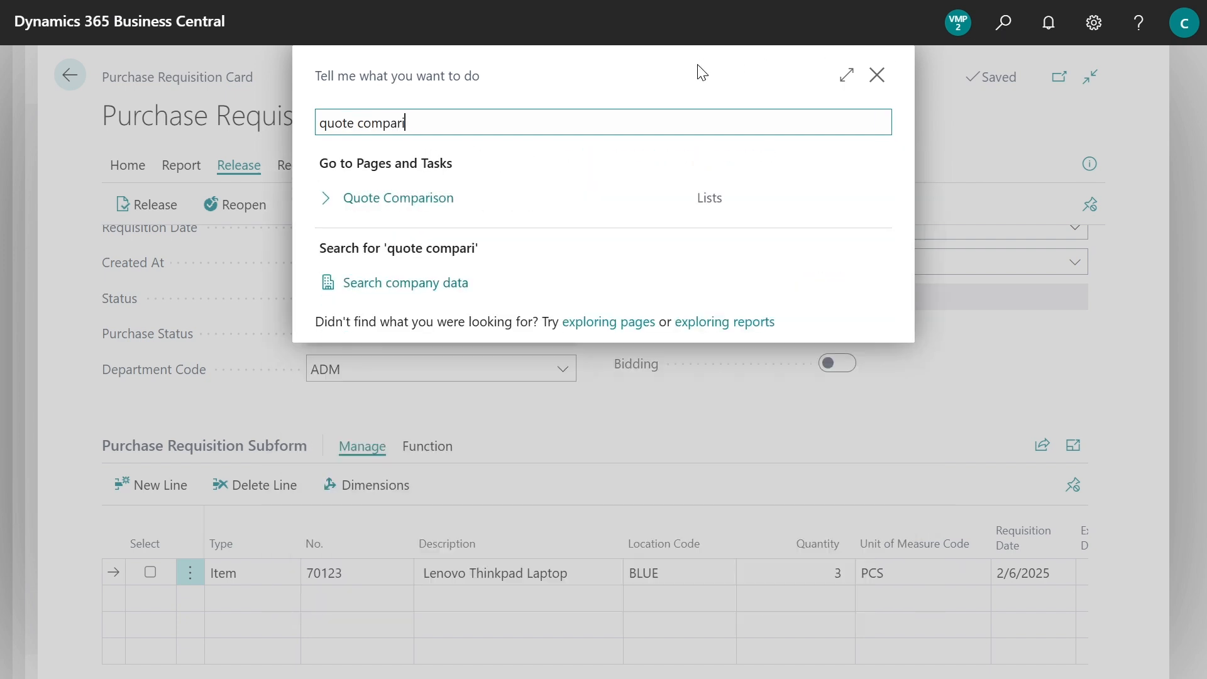
{"action": "left_click", "coordinate": [391, 200]}
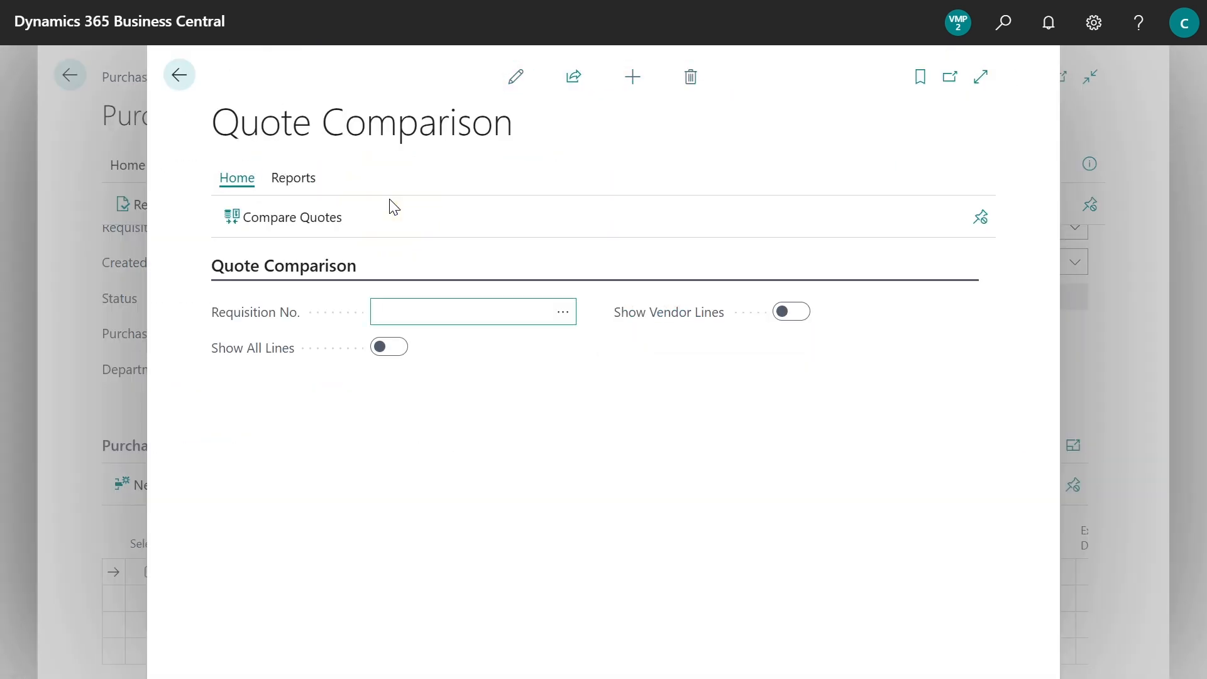
Compare the quotes for requisition PR-00960 and review each vendor's direct unit cost excluding VAT in the worksheet
{"action": "left_click", "coordinate": [394, 313]}
{"action": "left_click", "coordinate": [459, 319]}
{"action": "left_click", "coordinate": [300, 217]}
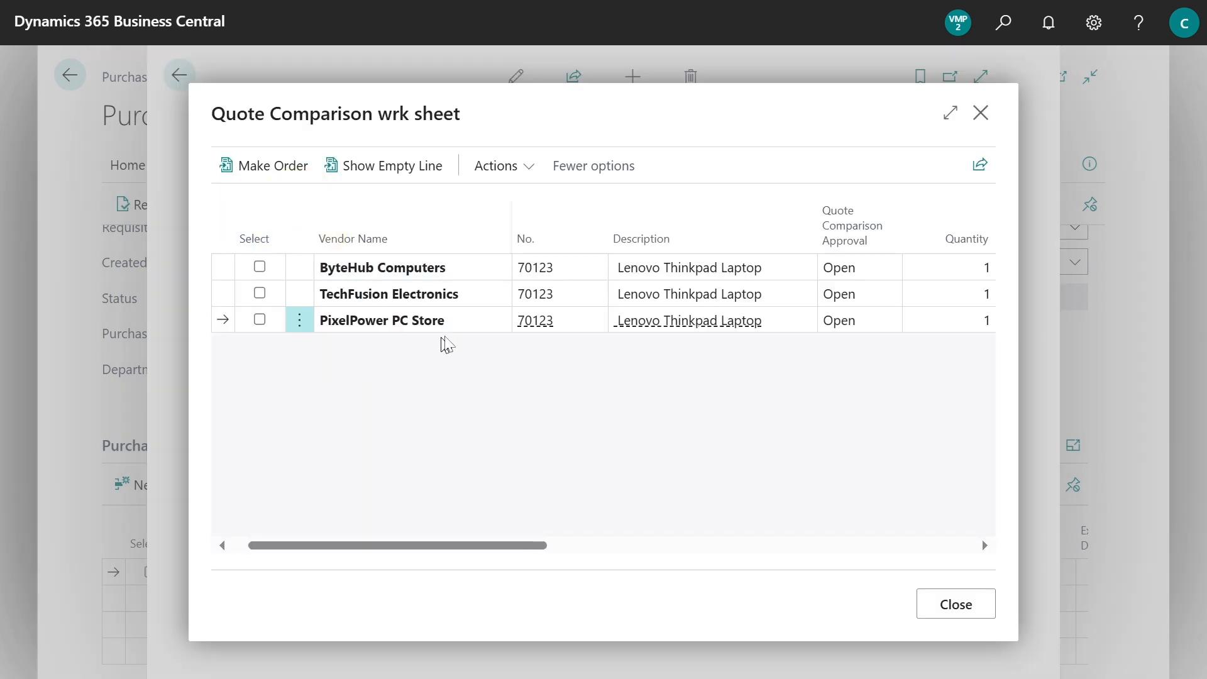
{"action": "scroll", "coordinate": [493, 330], "scroll_direction": "right", "scroll_amount": 2}
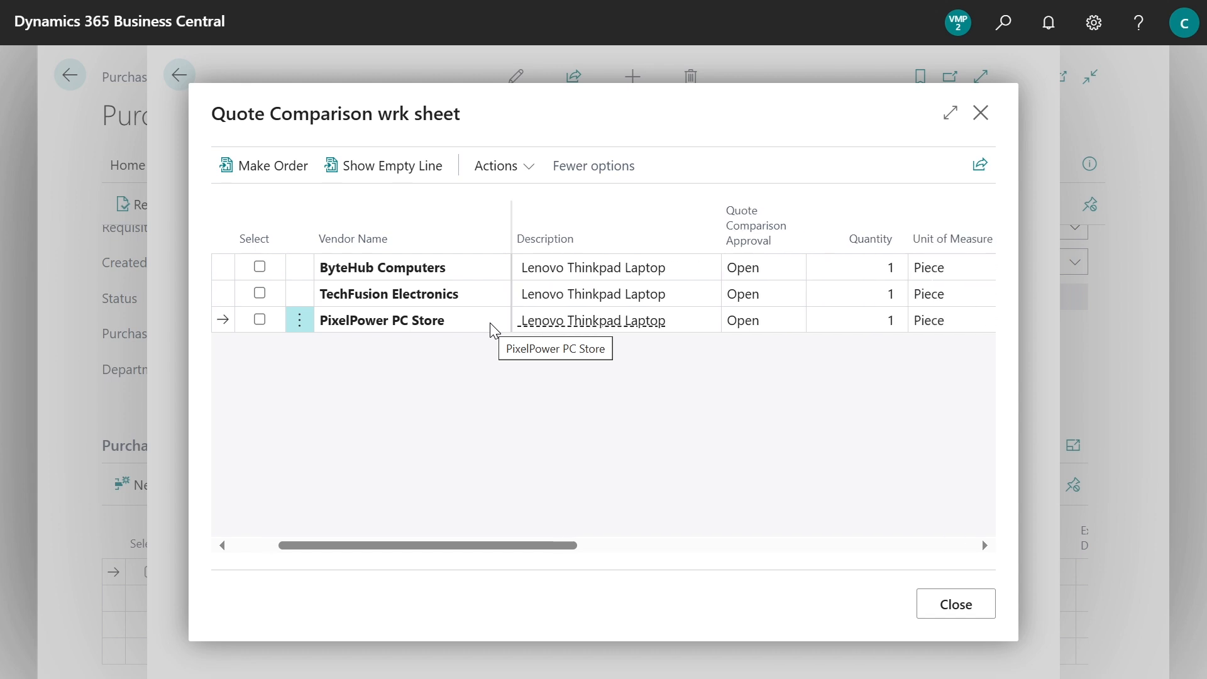
{"action": "scroll", "coordinate": [494, 330], "scroll_direction": "right", "scroll_amount": 2}
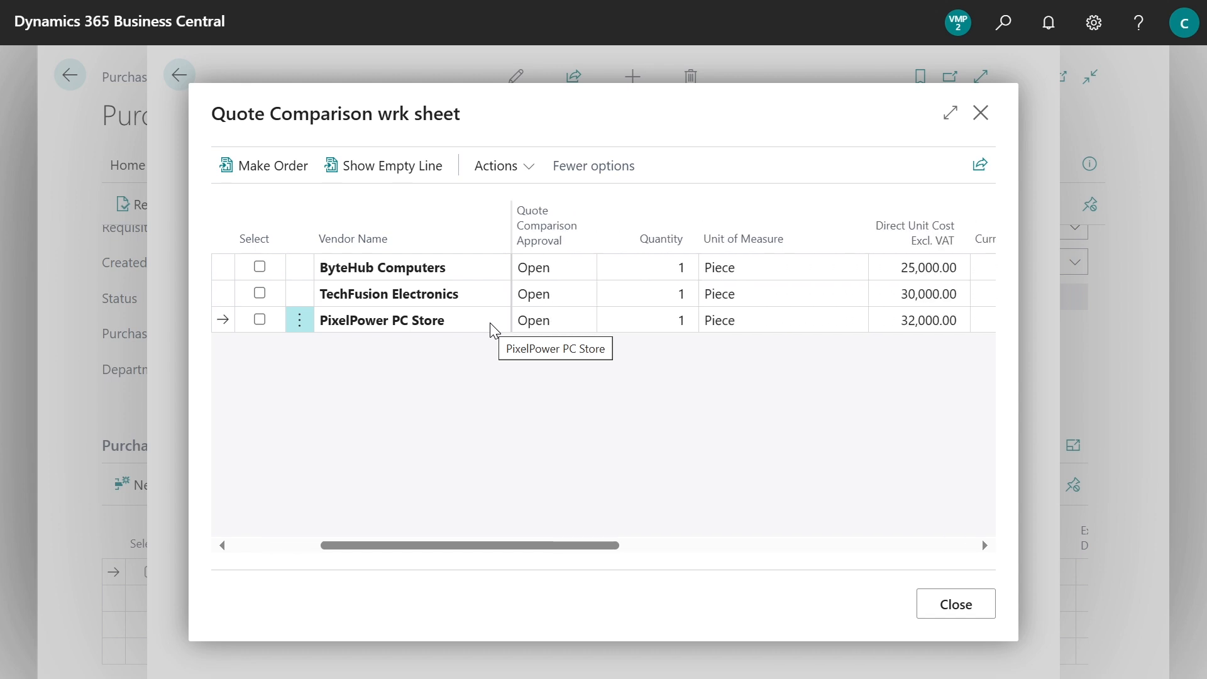
{"action": "scroll", "coordinate": [493, 330], "scroll_direction": "right", "scroll_amount": 1}
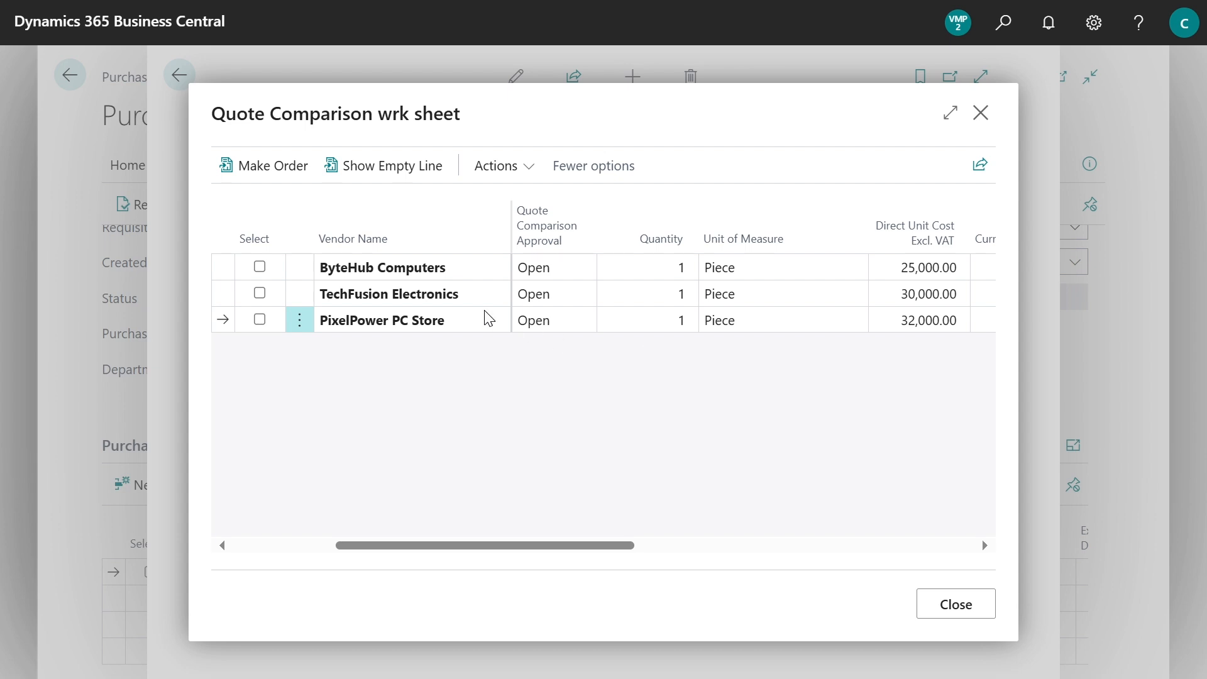
Select the PixelPower PC Store quote line and try to release it
{"action": "left_click", "coordinate": [260, 320]}
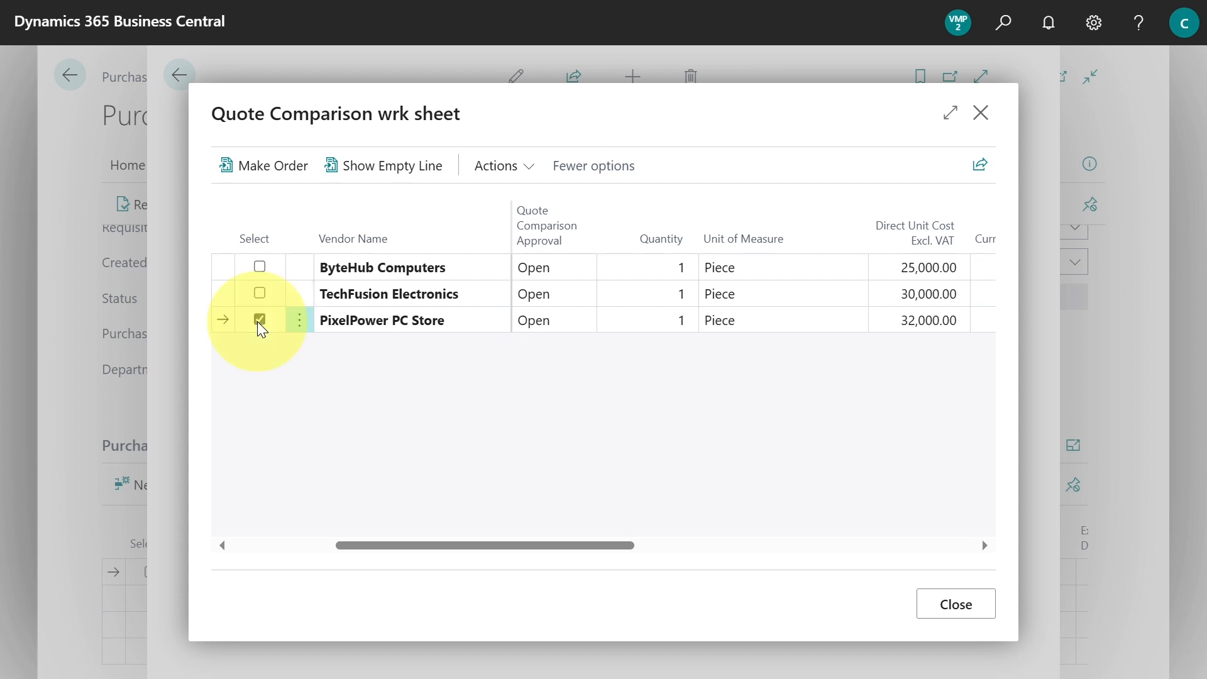
{"action": "left_click", "coordinate": [503, 171]}
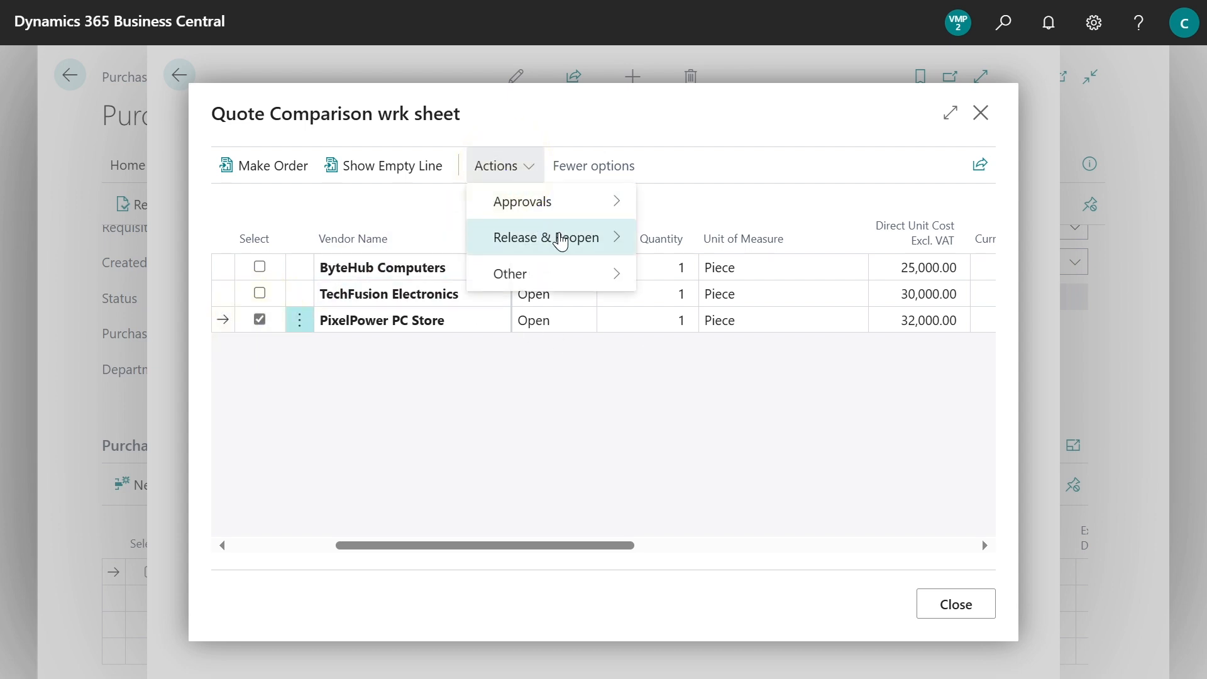
{"action": "left_click", "coordinate": [560, 242]}
{"action": "left_click", "coordinate": [704, 247]}
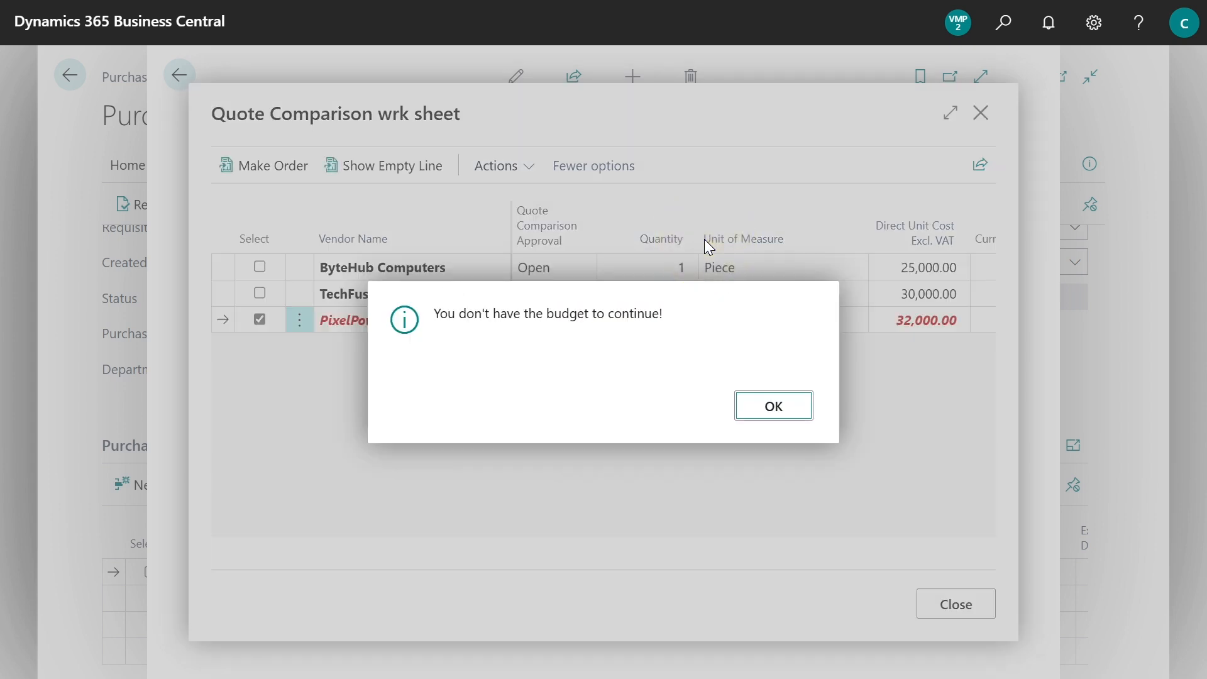
{"action": "left_click", "coordinate": [762, 408]}
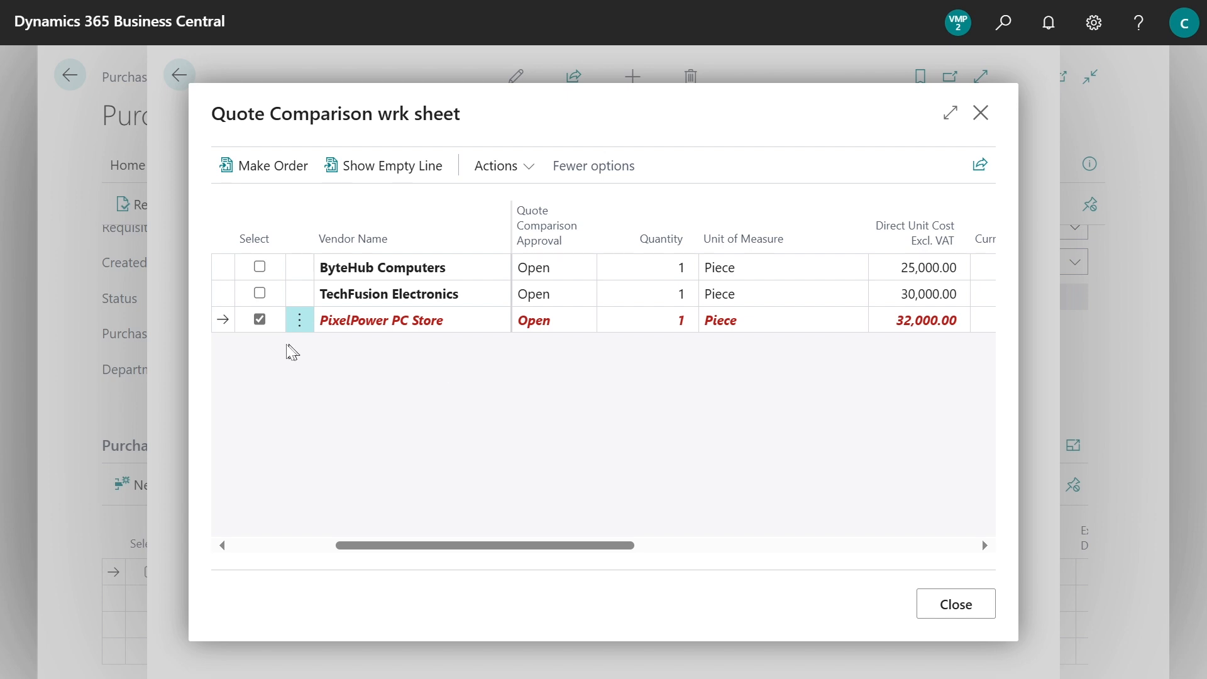
Select the TechFusion Electronics quote line instead of PixelPower PC Store and try to release it
{"action": "left_click", "coordinate": [259, 319]}
{"action": "left_click", "coordinate": [260, 294]}
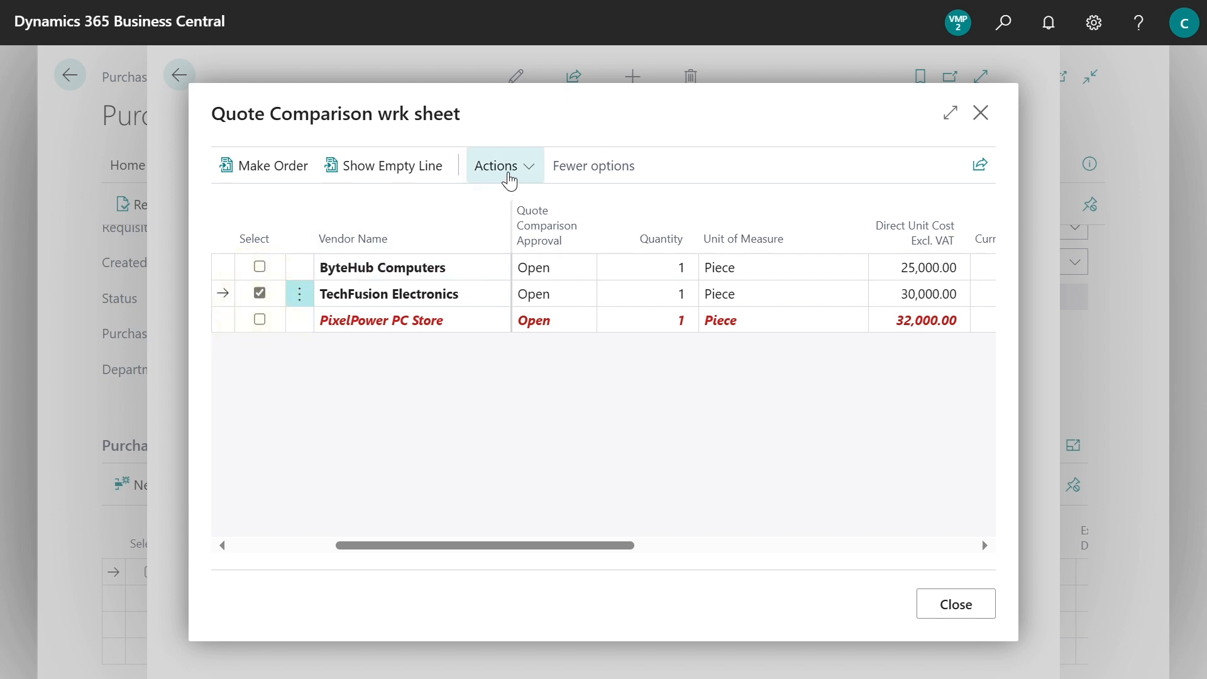
{"action": "left_click", "coordinate": [509, 181]}
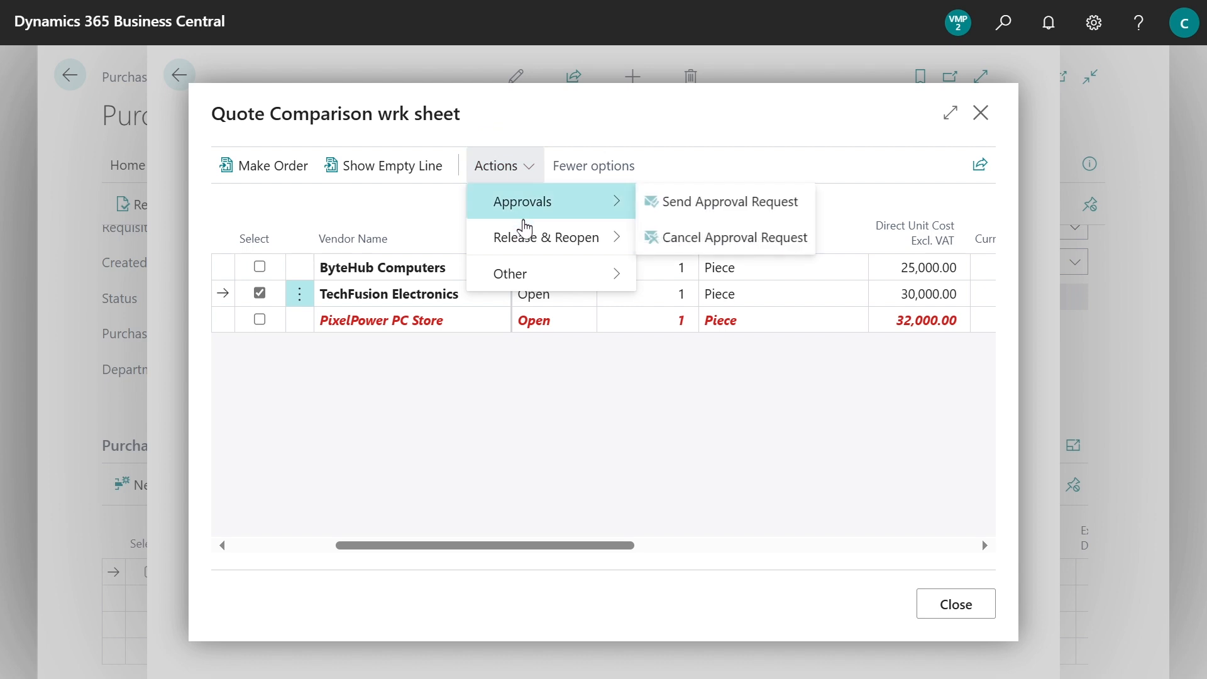
{"action": "left_click", "coordinate": [527, 237]}
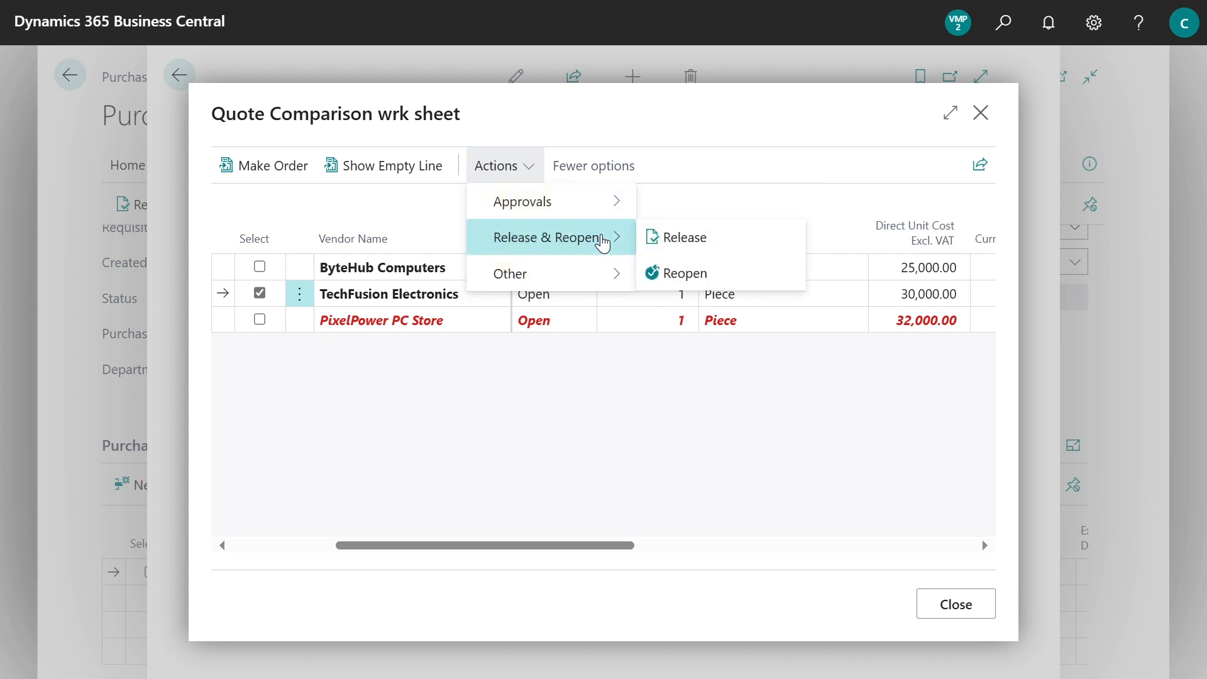
{"action": "left_click", "coordinate": [672, 237]}
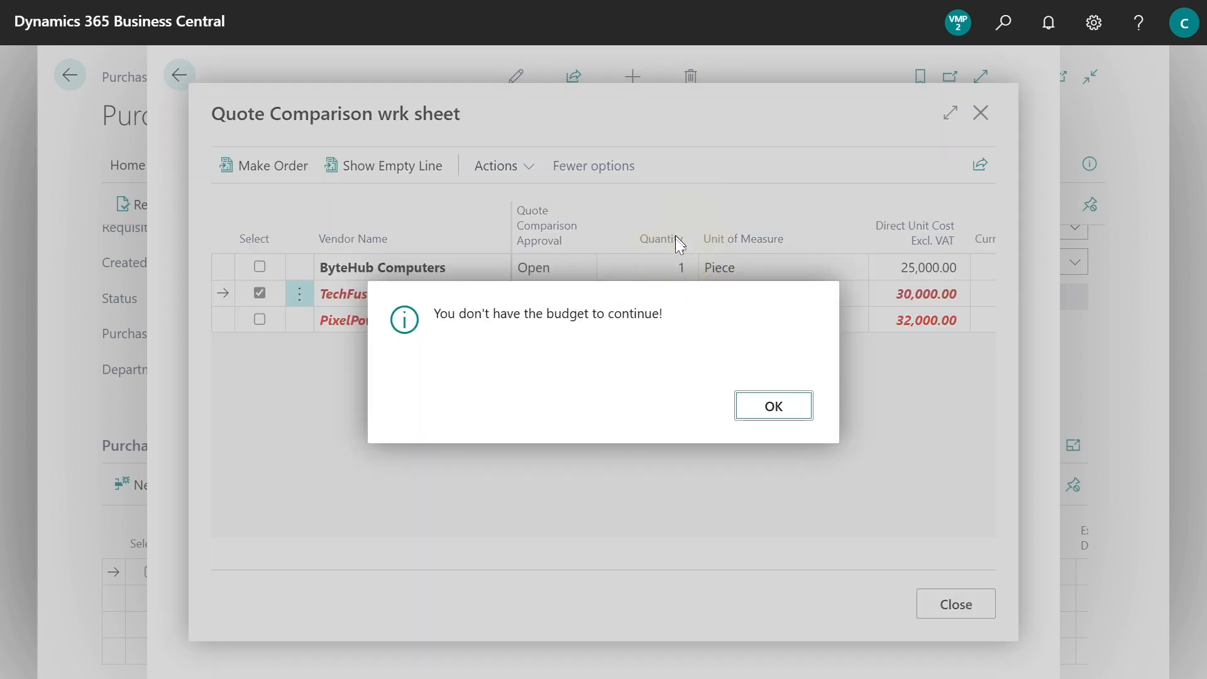
{"action": "left_click", "coordinate": [772, 407]}
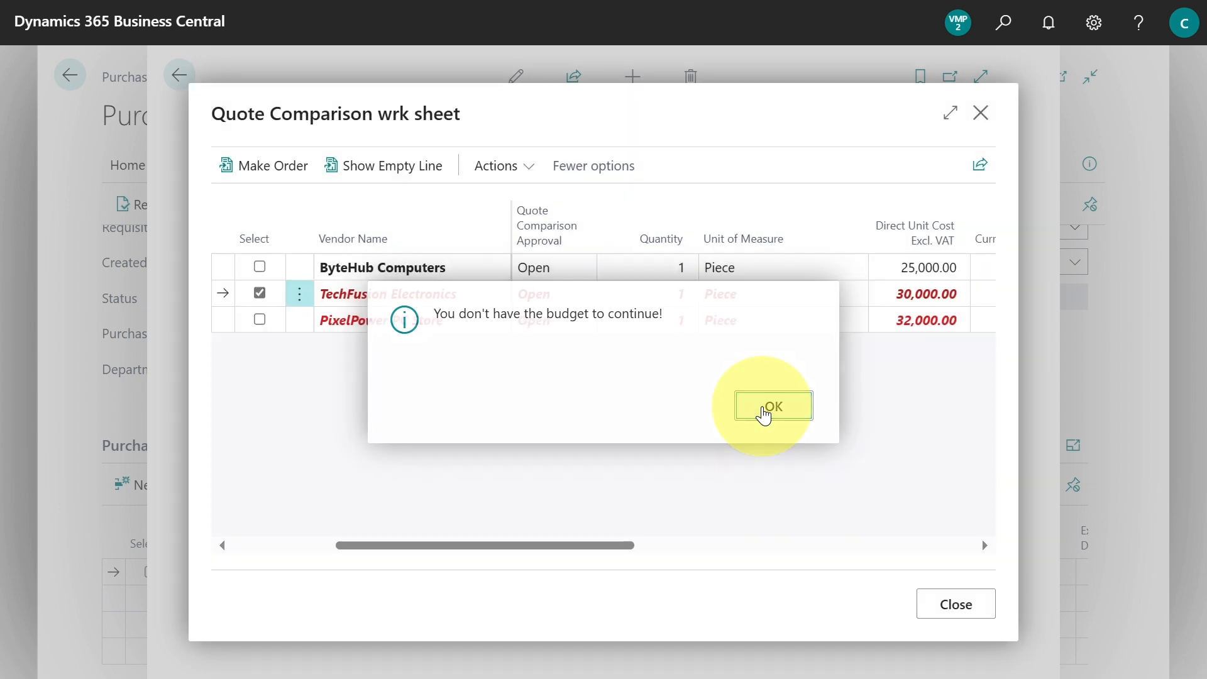
Deselect the TechFusion Electronics line, select the ByteHub Computers quote line and release it
{"action": "left_click", "coordinate": [259, 293]}
{"action": "left_click", "coordinate": [267, 270]}
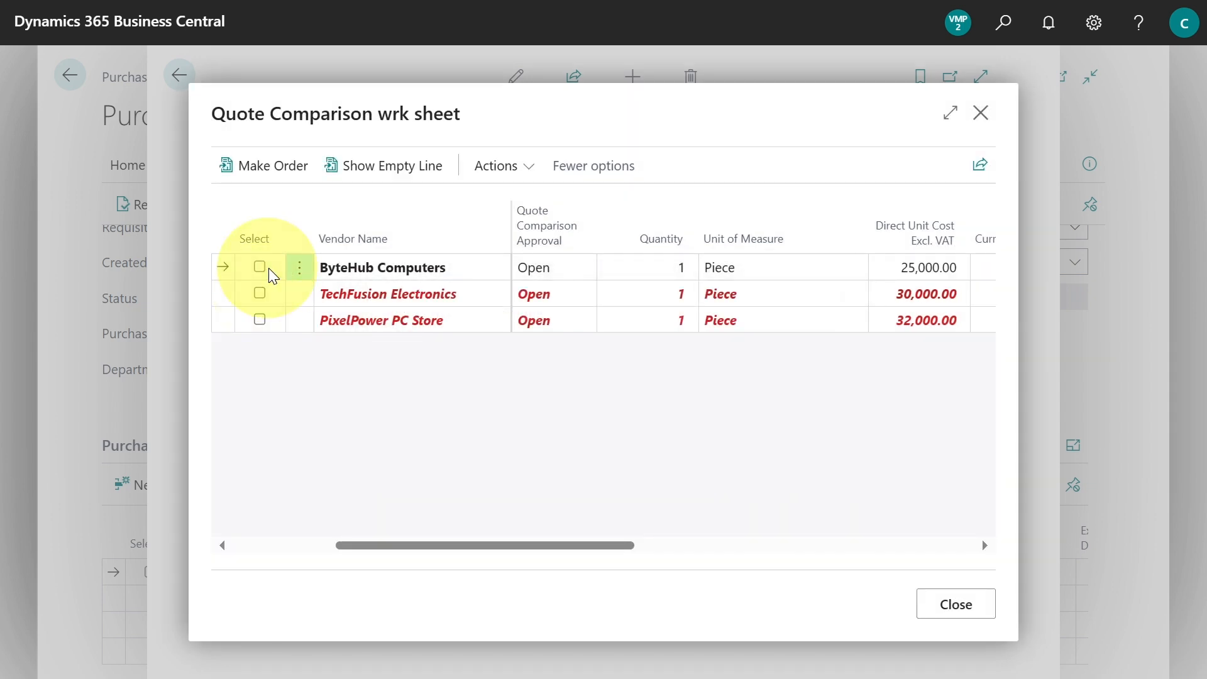
{"action": "left_click", "coordinate": [267, 270]}
{"action": "left_click", "coordinate": [512, 162]}
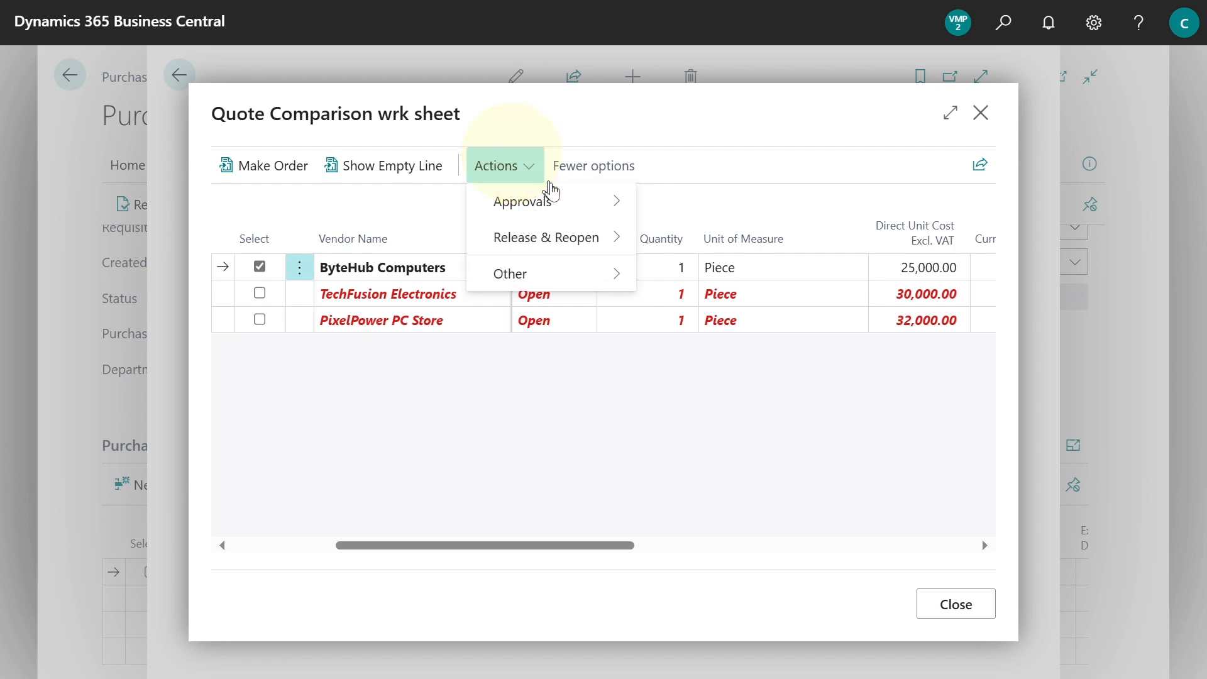
{"action": "mouse_move", "coordinate": [582, 237]}
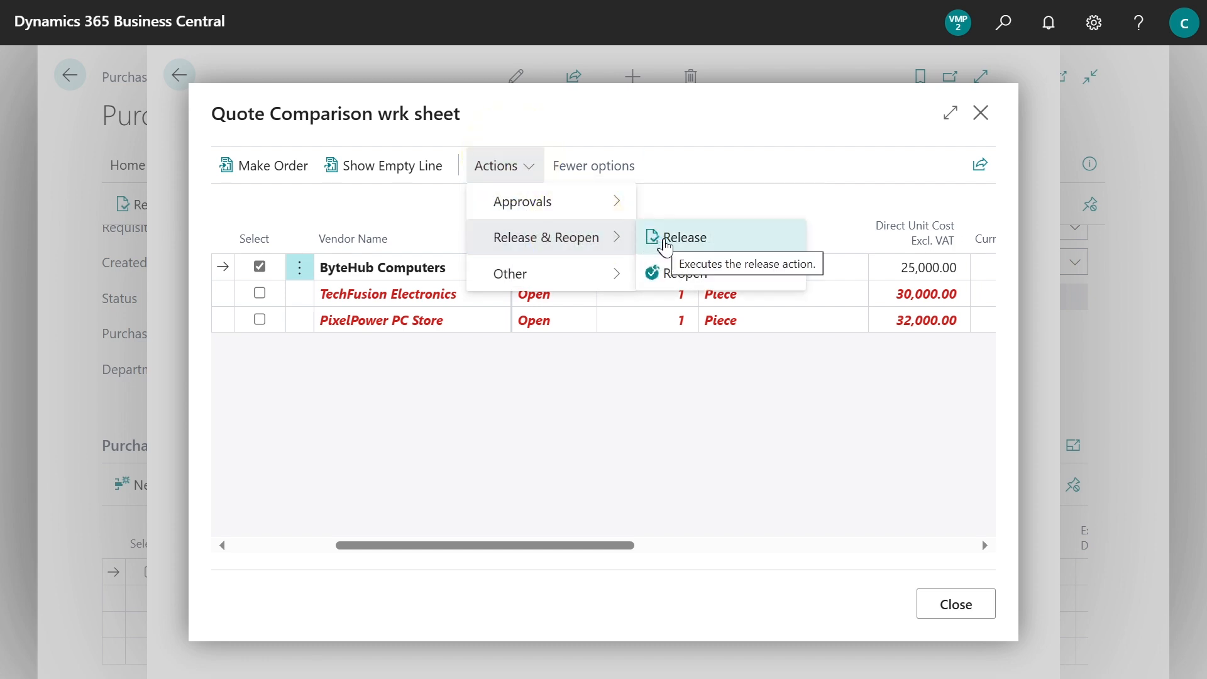
{"action": "left_click", "coordinate": [660, 244]}
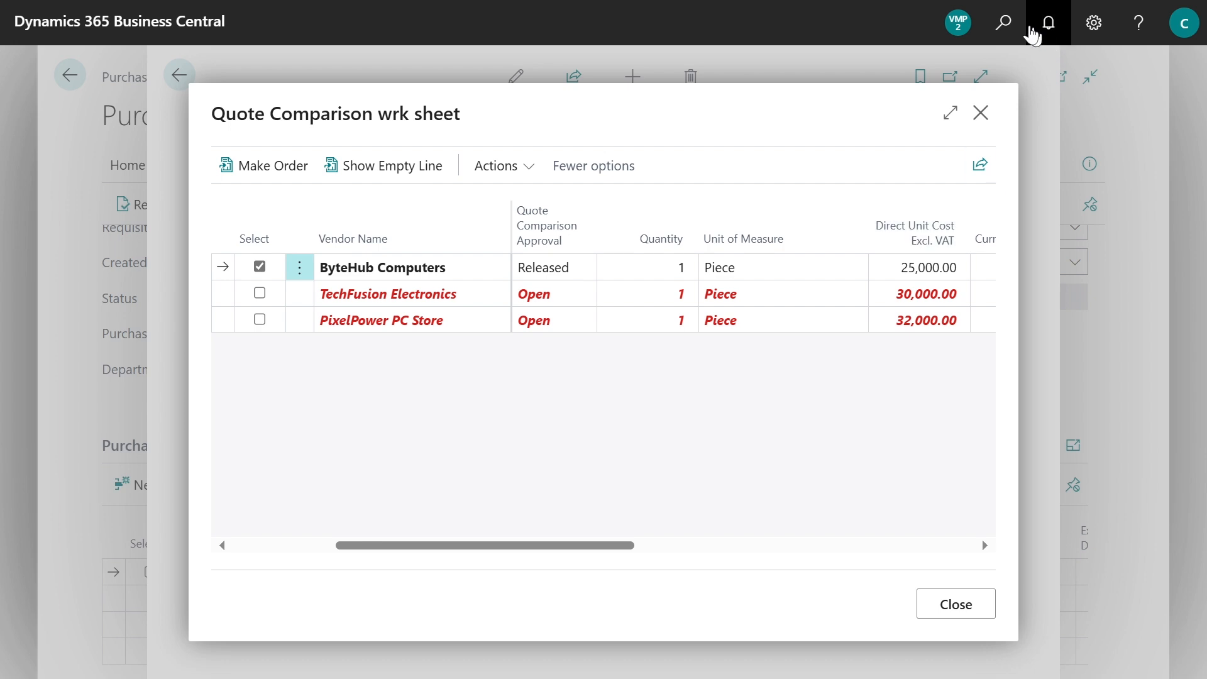
Close the quote comparison worksheet, search for "pur order" and open the Purchase Orders list
{"action": "left_click", "coordinate": [980, 113]}
{"action": "left_click", "coordinate": [1004, 36]}
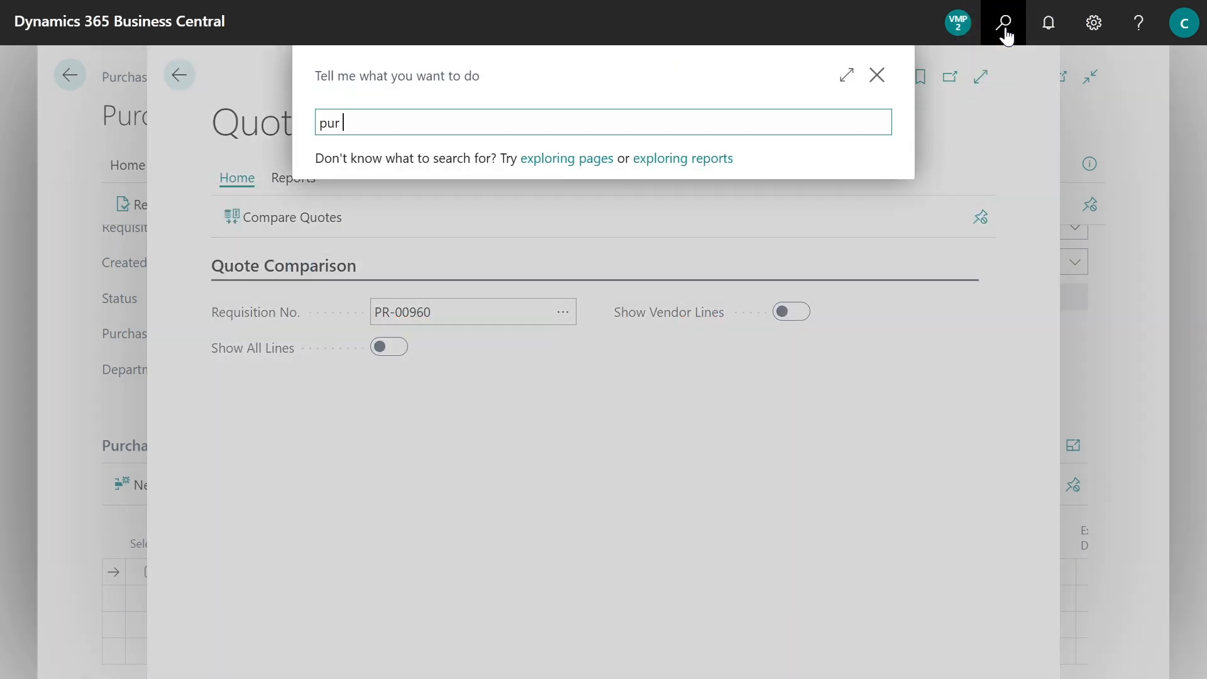
{"action": "type", "text": "pur order"}
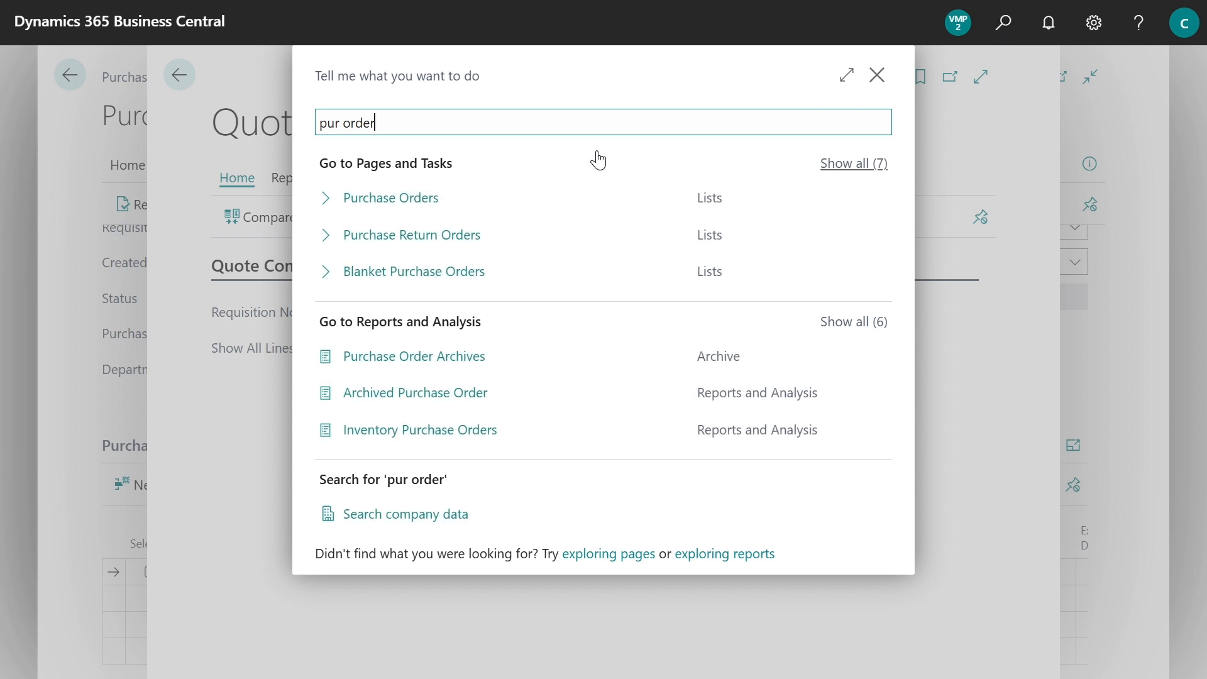
{"action": "left_click", "coordinate": [440, 205]}
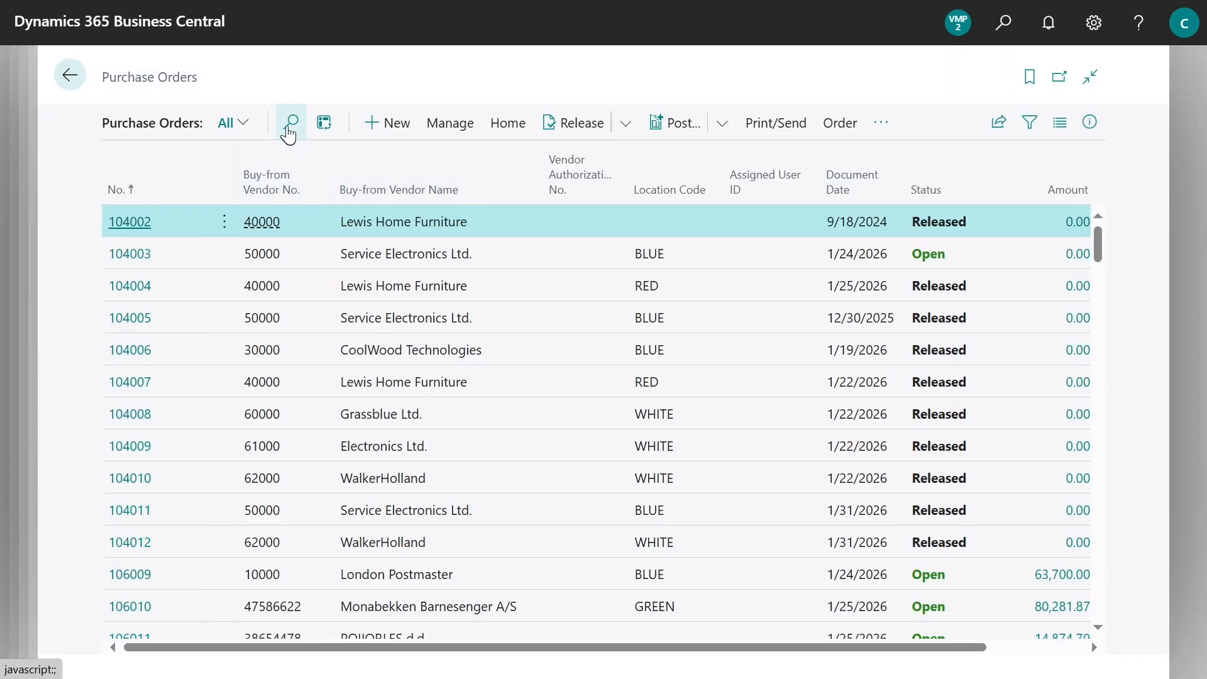
Search the purchase orders by order number and open the Edutech Institute order dated 2/11/2025
{"action": "left_click", "coordinate": [292, 126]}
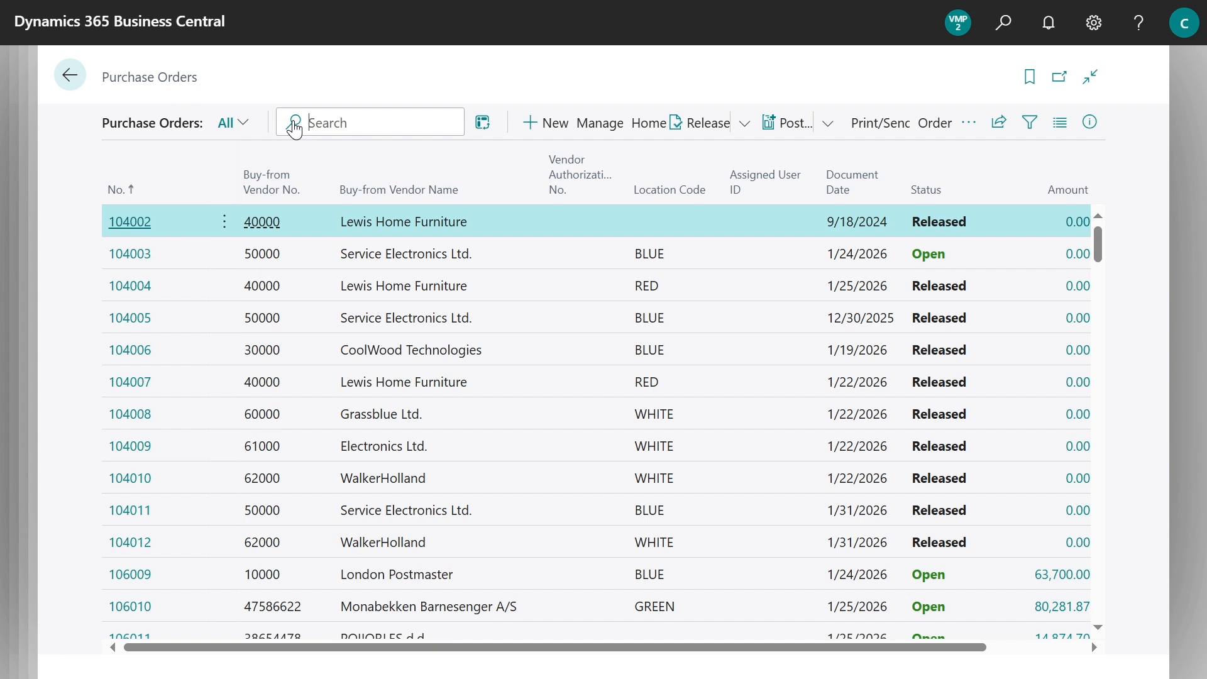
{"action": "type", "text": "3530"}
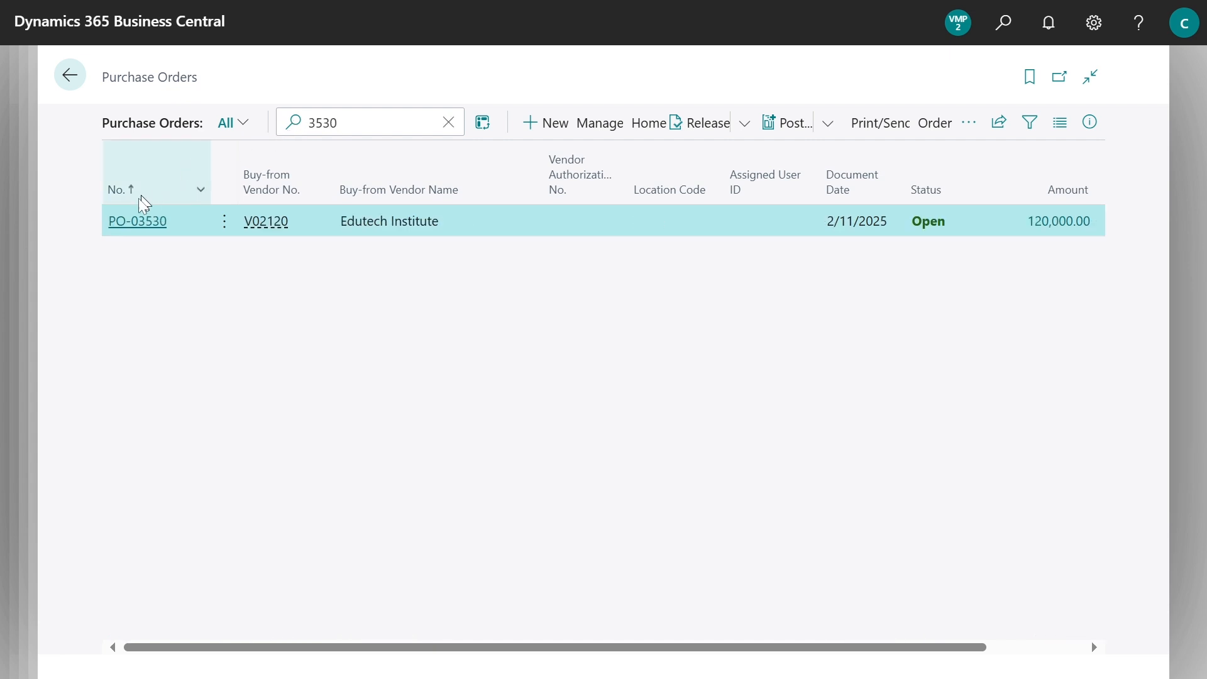
{"action": "left_click", "coordinate": [138, 231]}
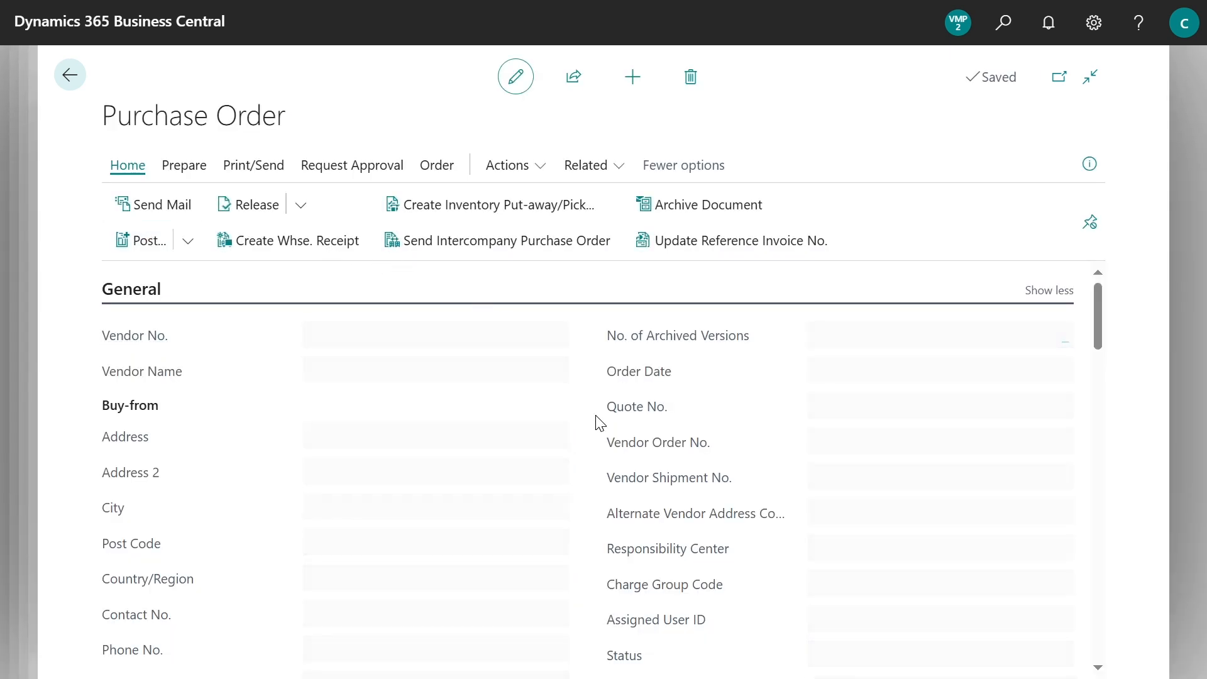
Review the order line for account 10005 up to its quantity and unit cost, and try to release the purchase order
{"action": "scroll", "coordinate": [600, 422], "scroll_direction": "down", "scroll_amount": 2}
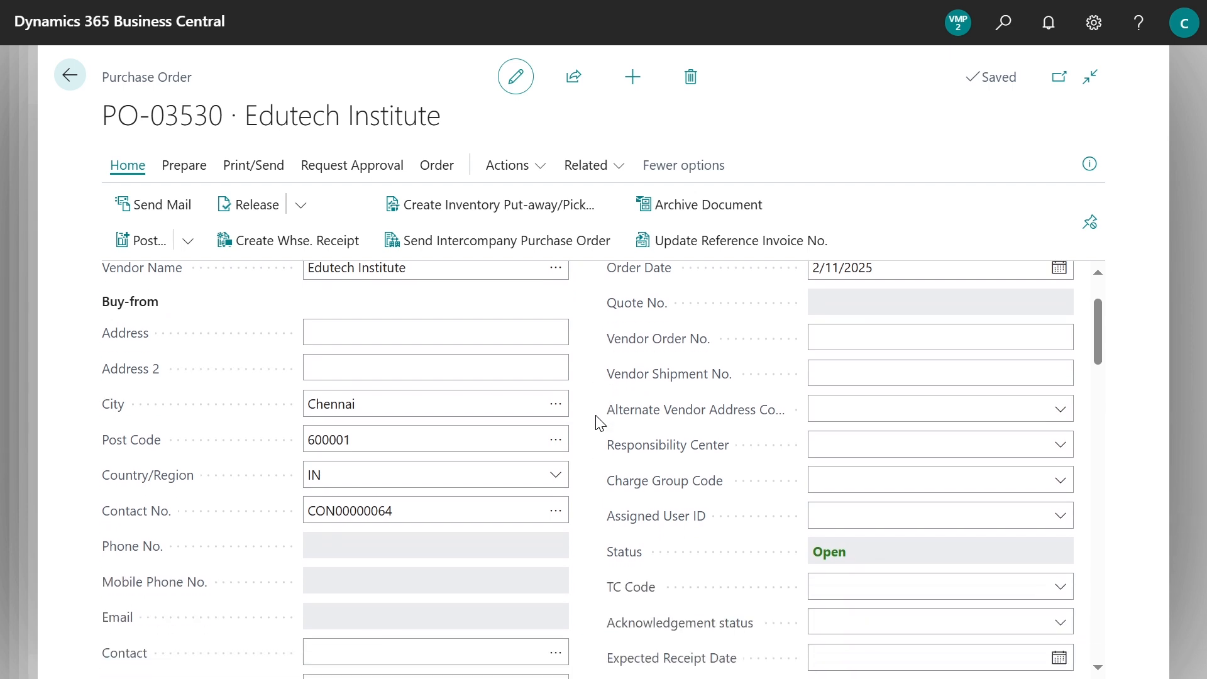
{"action": "scroll", "coordinate": [601, 423], "scroll_direction": "down", "scroll_amount": 6}
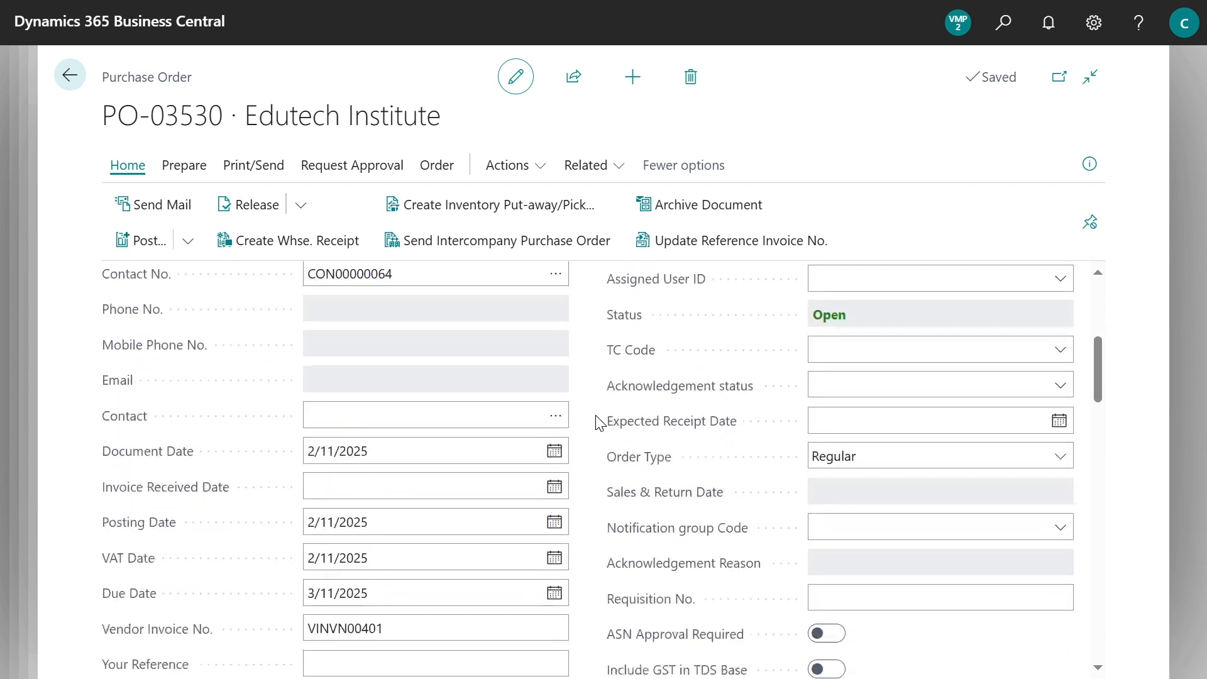
{"action": "scroll", "coordinate": [600, 423], "scroll_direction": "down", "scroll_amount": 4}
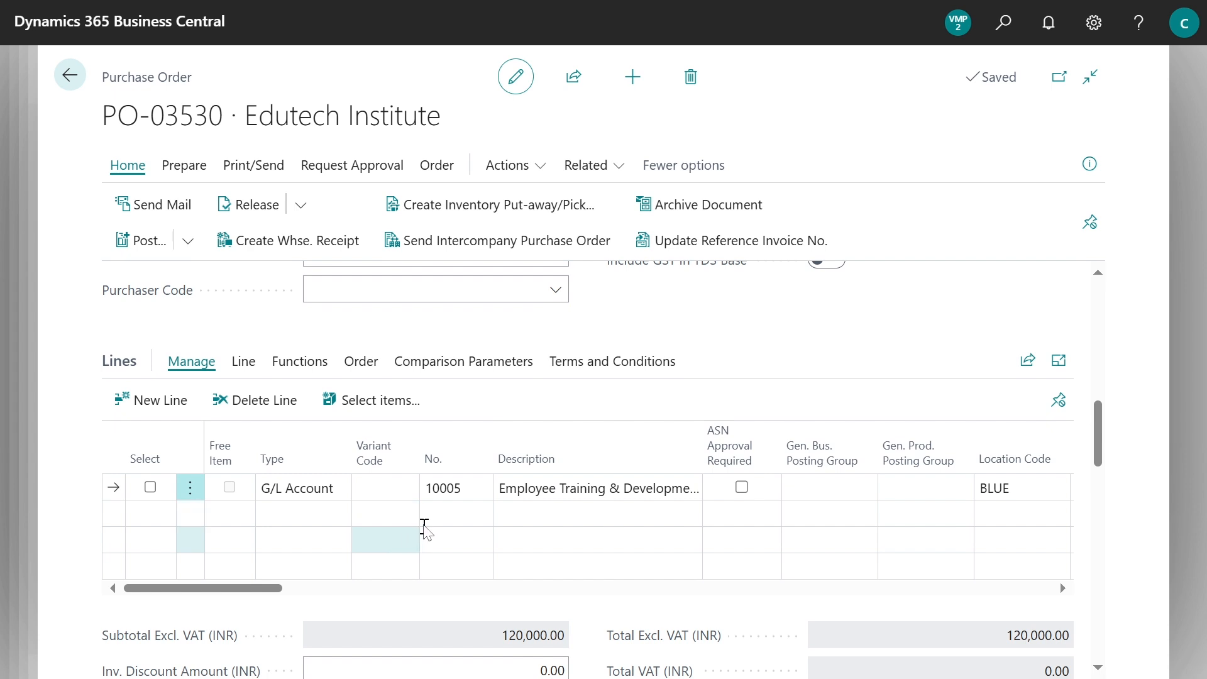
{"action": "scroll", "coordinate": [560, 497], "scroll_direction": "right", "scroll_amount": 1}
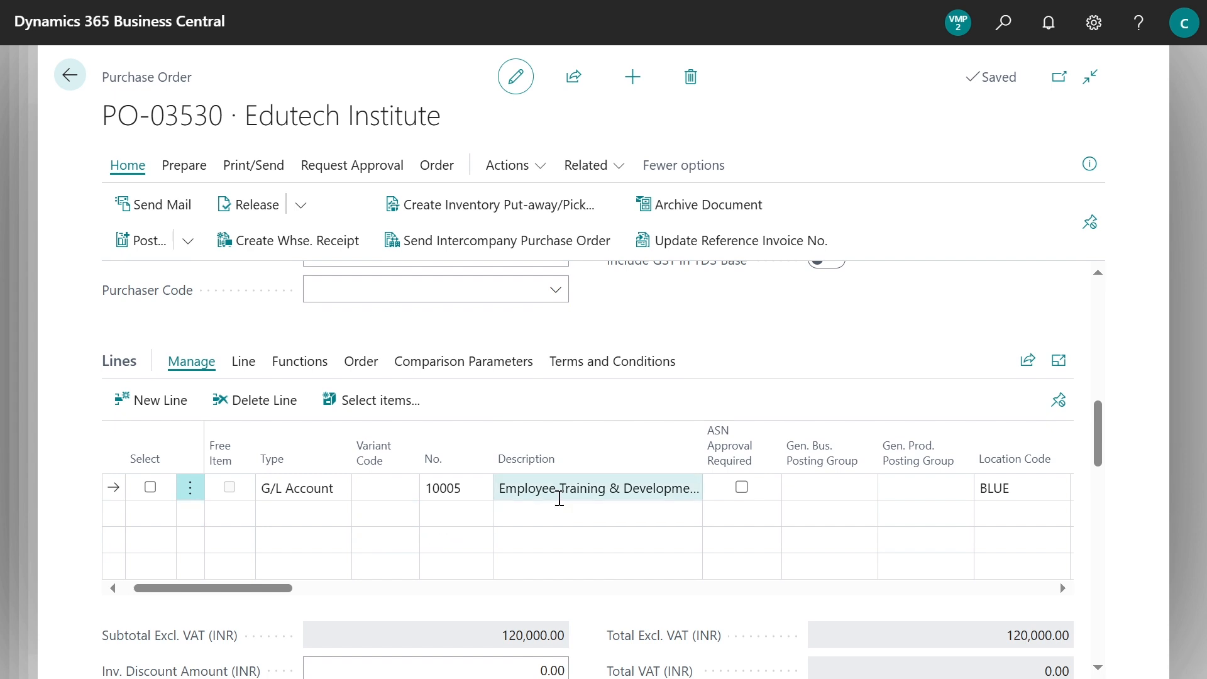
{"action": "scroll", "coordinate": [622, 507], "scroll_direction": "right", "scroll_amount": 3}
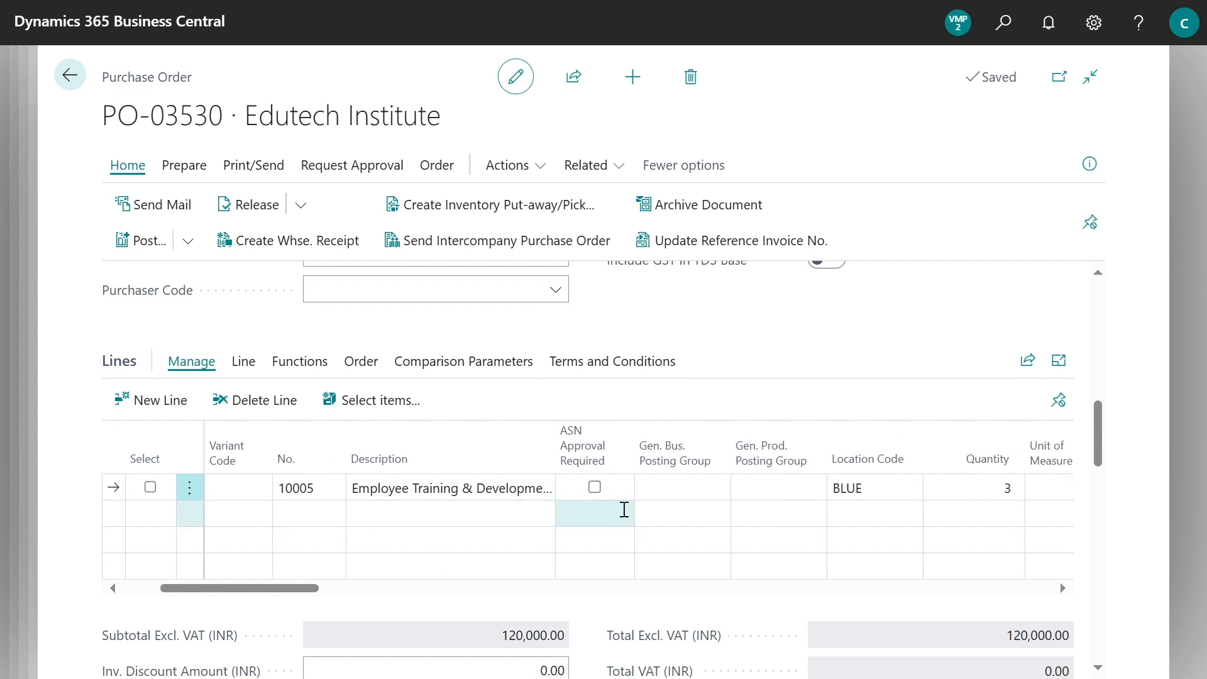
{"action": "scroll", "coordinate": [622, 508], "scroll_direction": "right", "scroll_amount": 3}
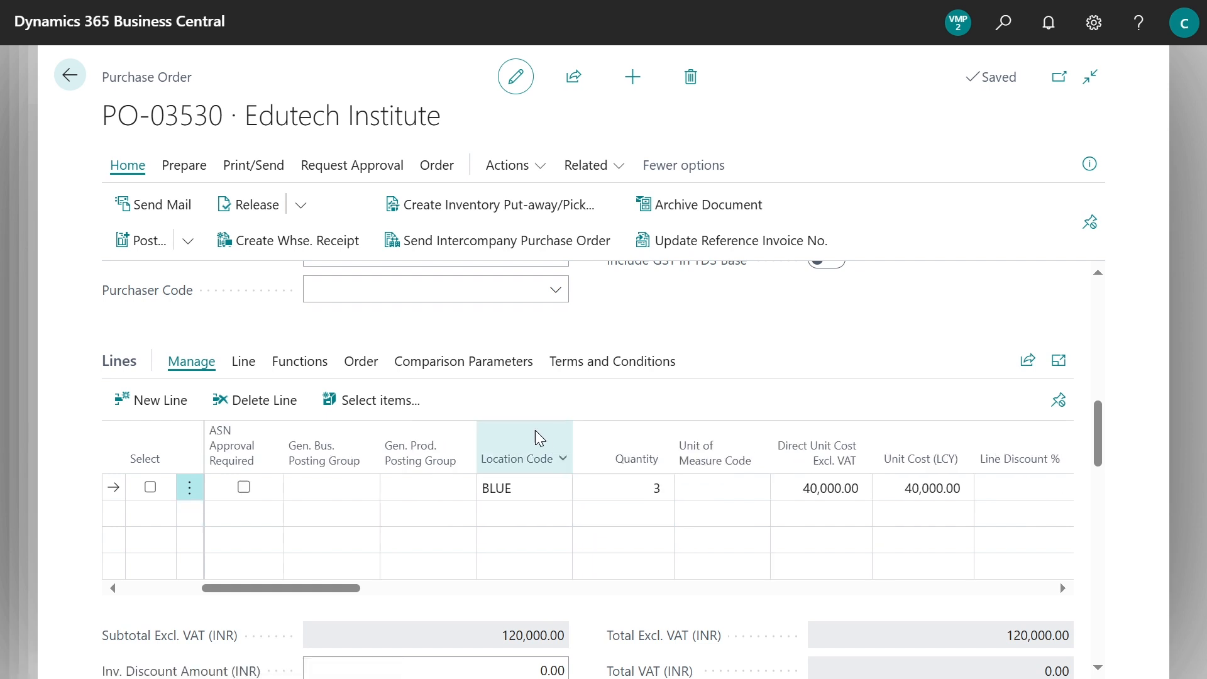
{"action": "left_click", "coordinate": [255, 204]}
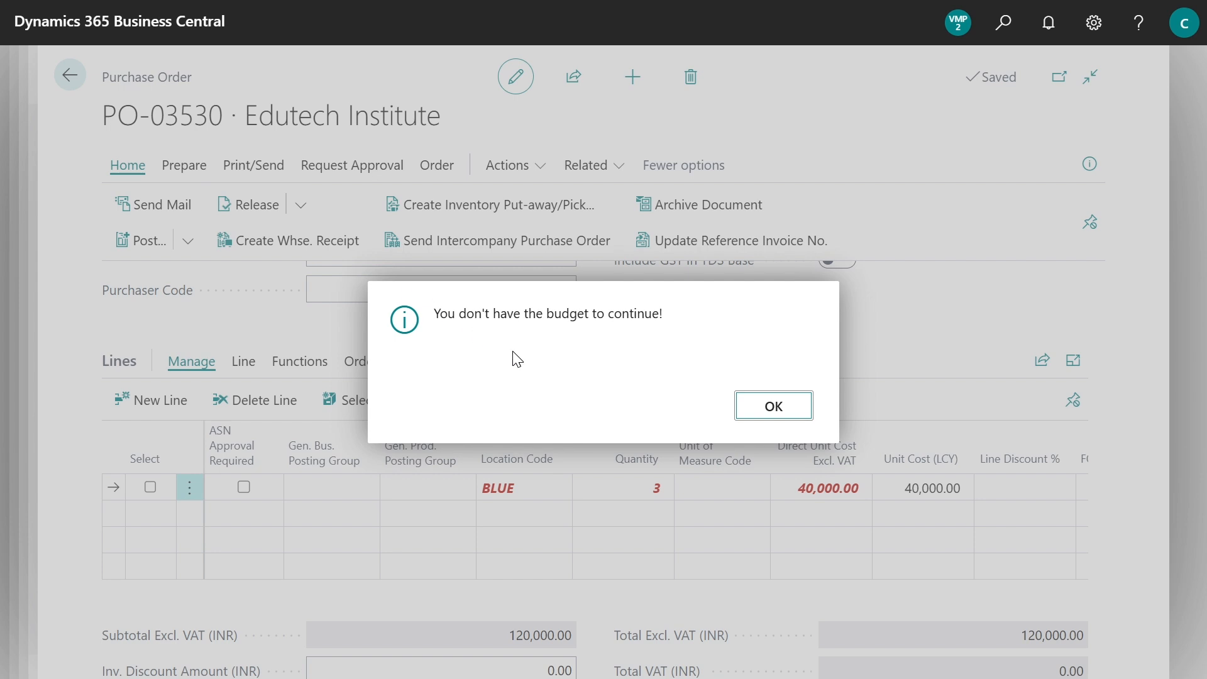
{"action": "left_click", "coordinate": [764, 413]}
Set the employee training line's quantity to 2, release the purchase order and check its status in the general details
{"action": "left_click", "coordinate": [636, 482]}
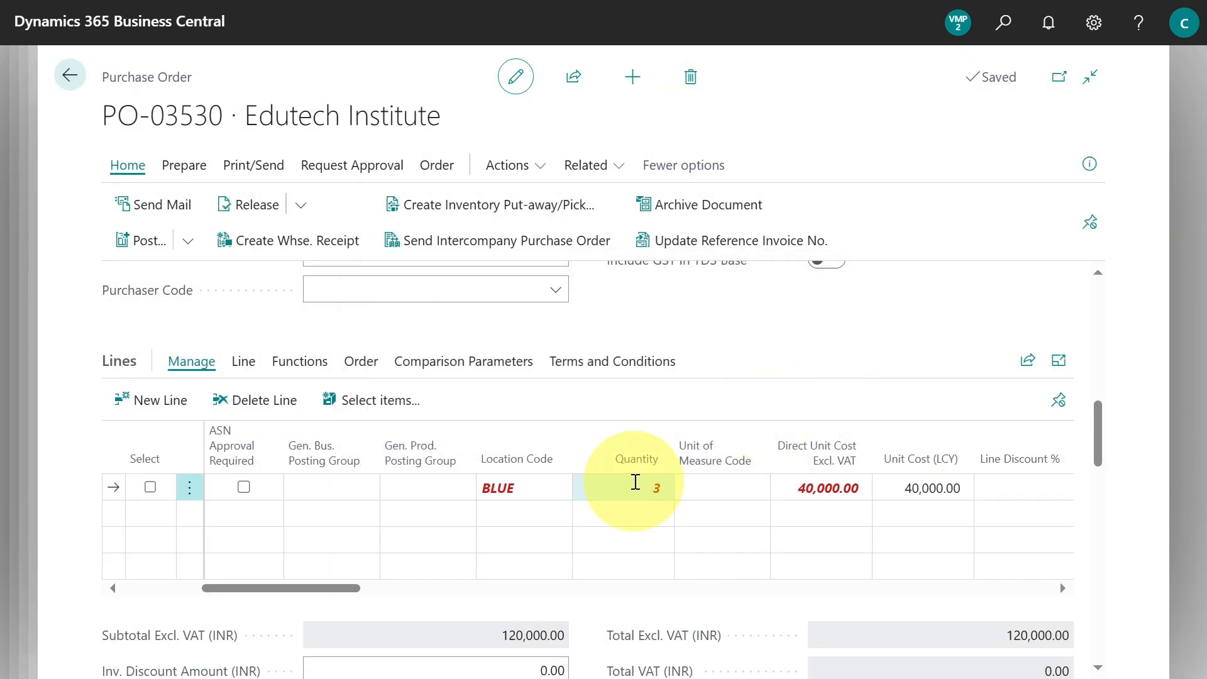
{"action": "type", "text": "2"}
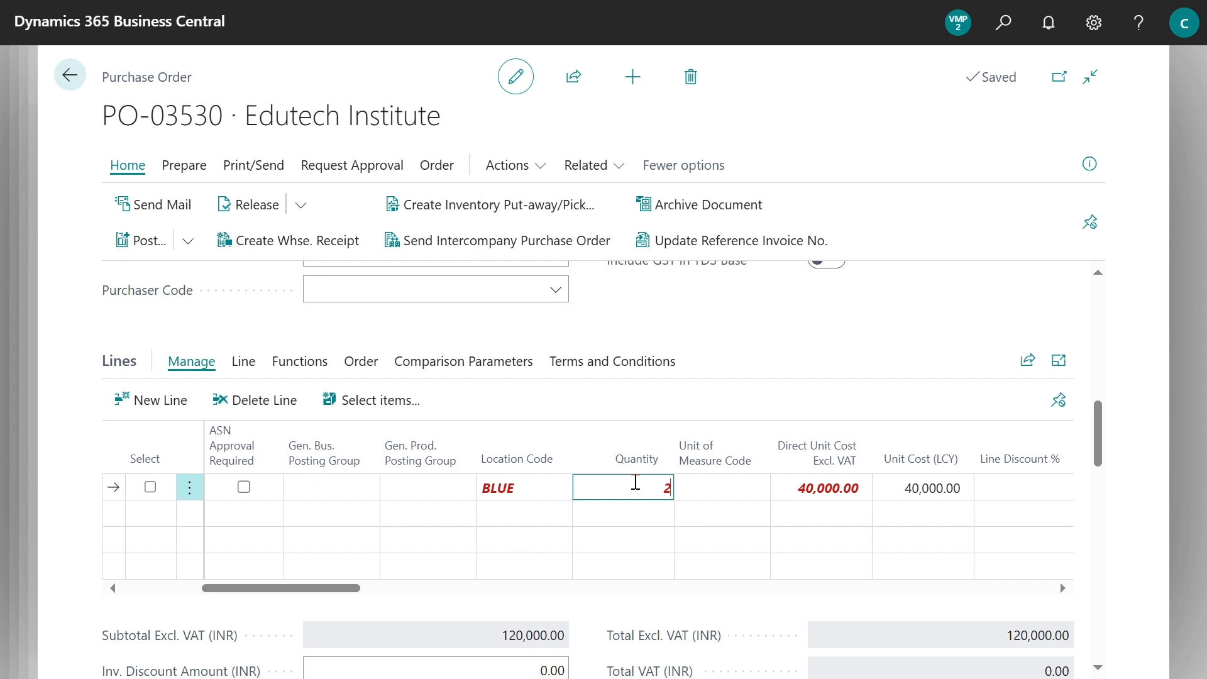
{"action": "left_click", "coordinate": [298, 204]}
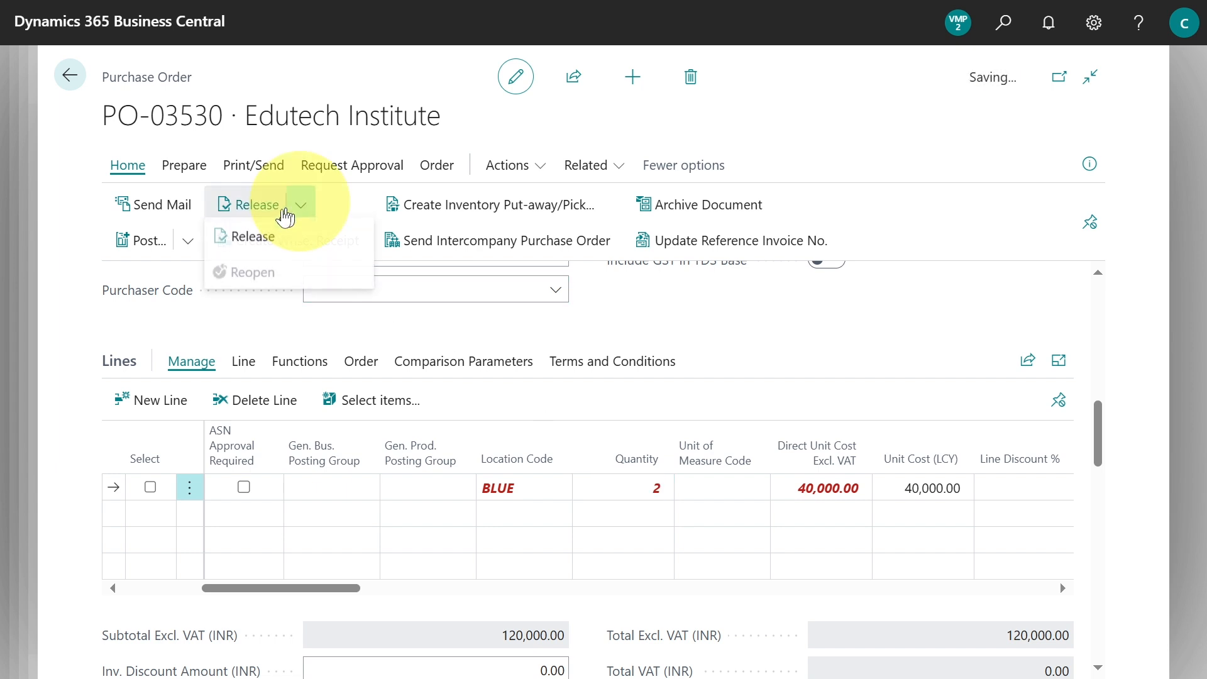
{"action": "left_click", "coordinate": [254, 237]}
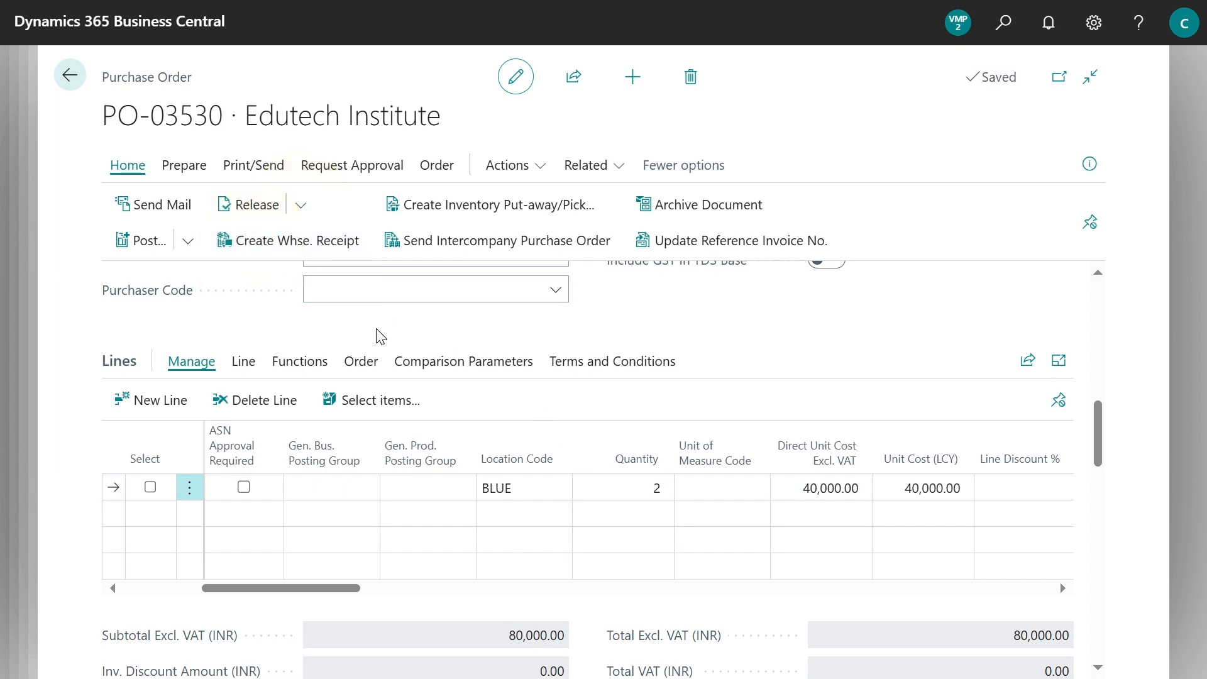
{"action": "scroll", "coordinate": [546, 431], "scroll_direction": "up", "scroll_amount": 4}
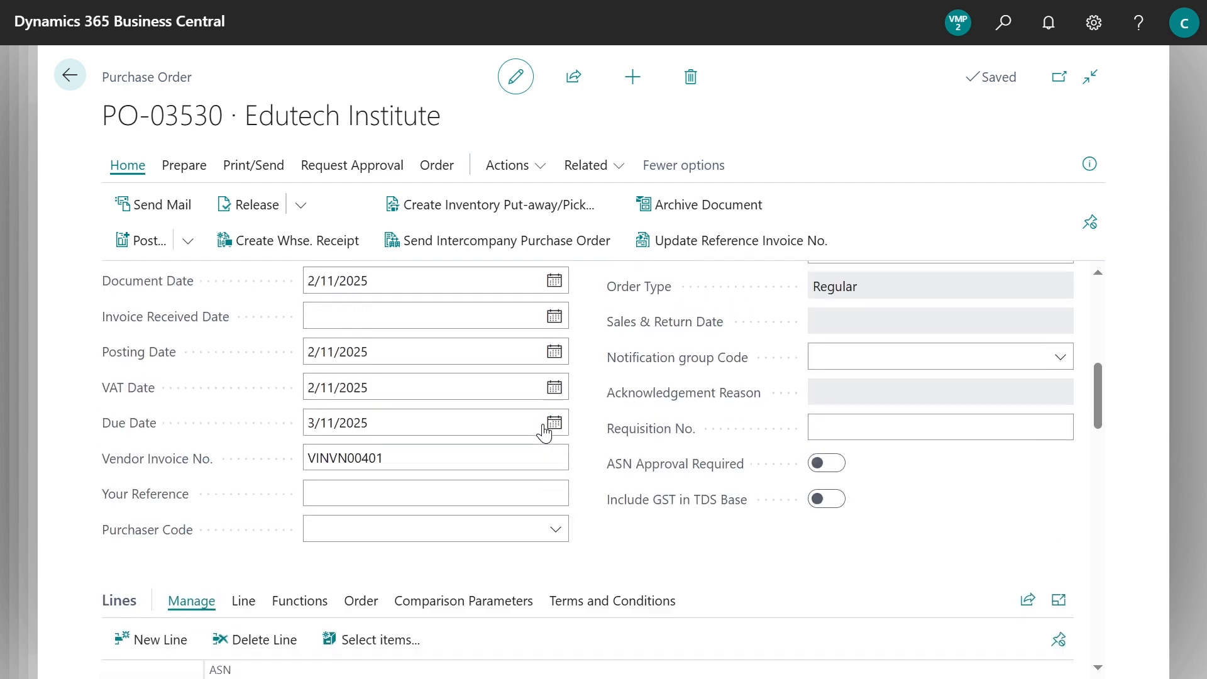
{"action": "scroll", "coordinate": [544, 432], "scroll_direction": "up", "scroll_amount": 4}
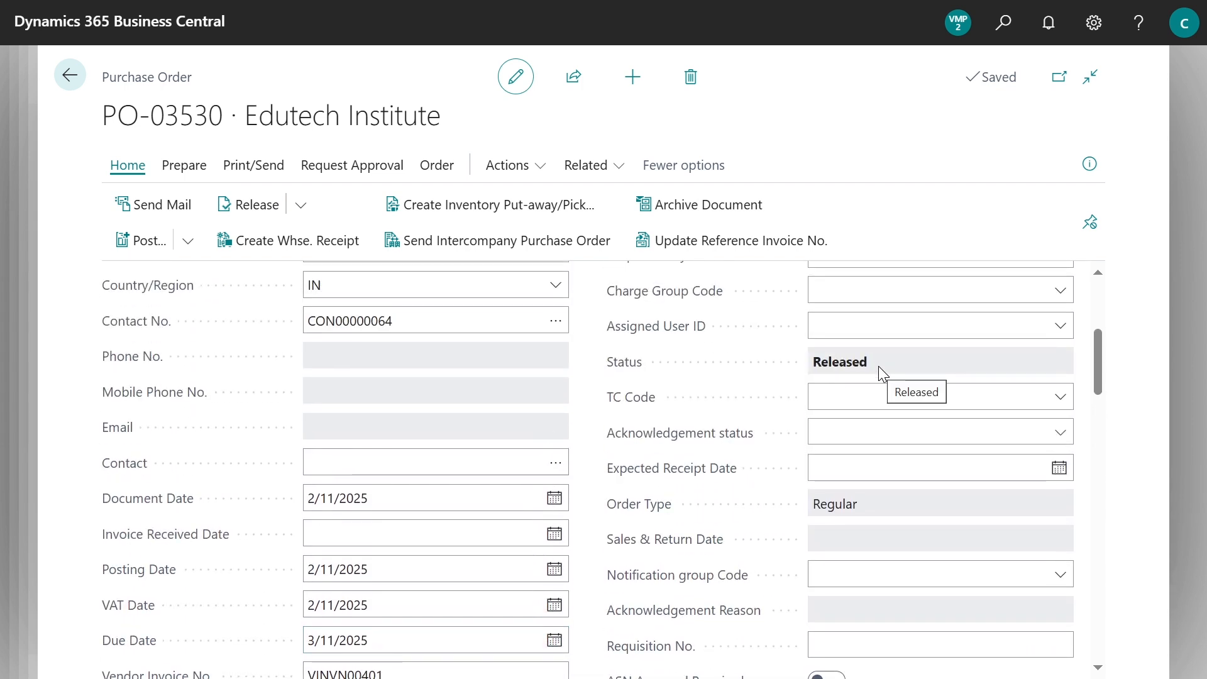
Search for "bud vs actual" and open the NB Procure Budget vs Actual report
{"action": "left_click", "coordinate": [1005, 26]}
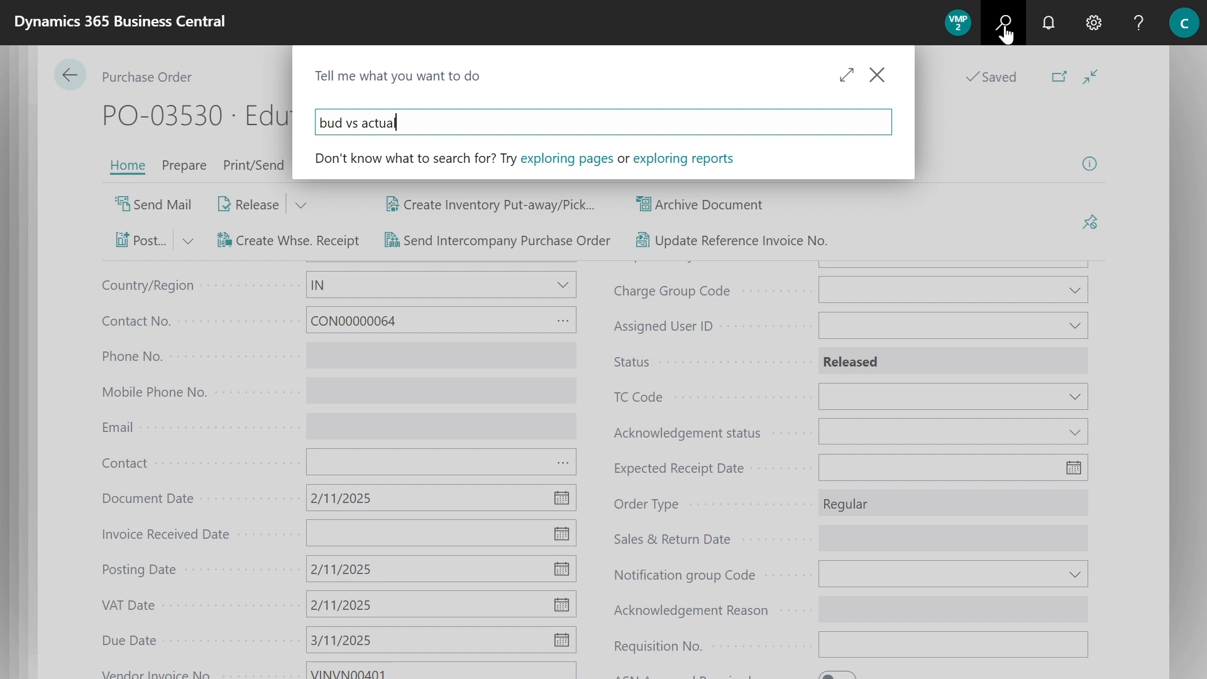
{"action": "type", "text": "bud vs actual"}
{"action": "left_click", "coordinate": [484, 199]}
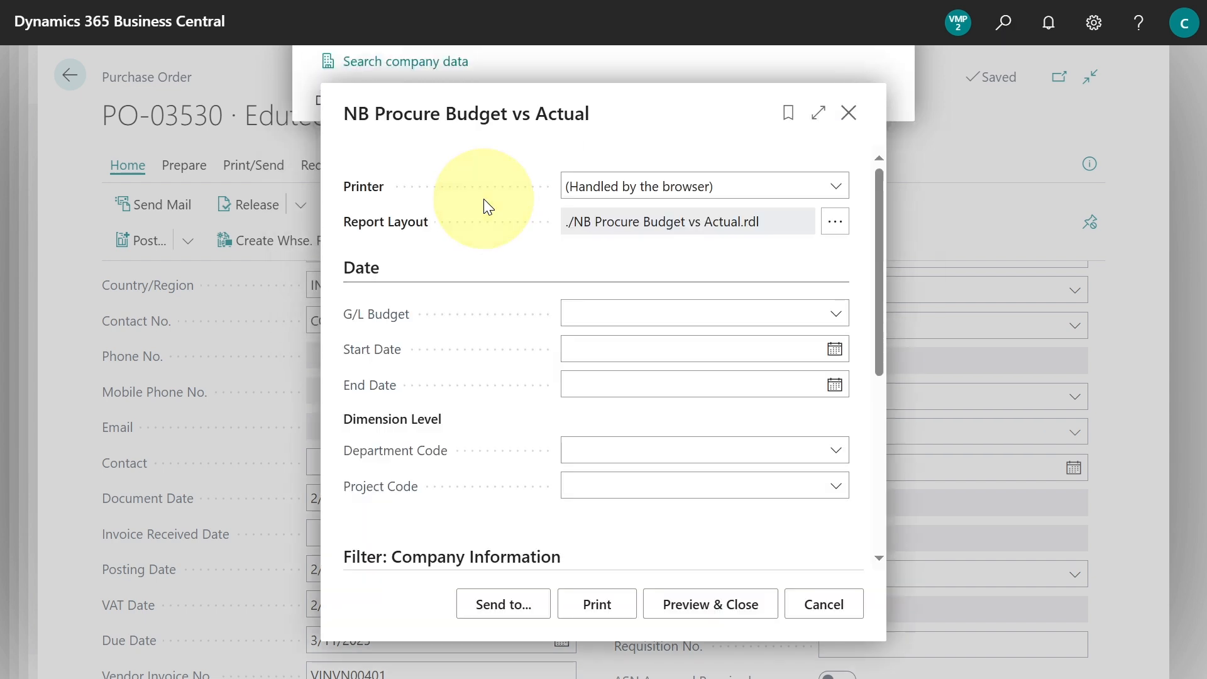
Set the report's G/L budget to 2025, with start date 1/1/2025 and end date 2/28/2025
{"action": "left_click", "coordinate": [668, 310]}
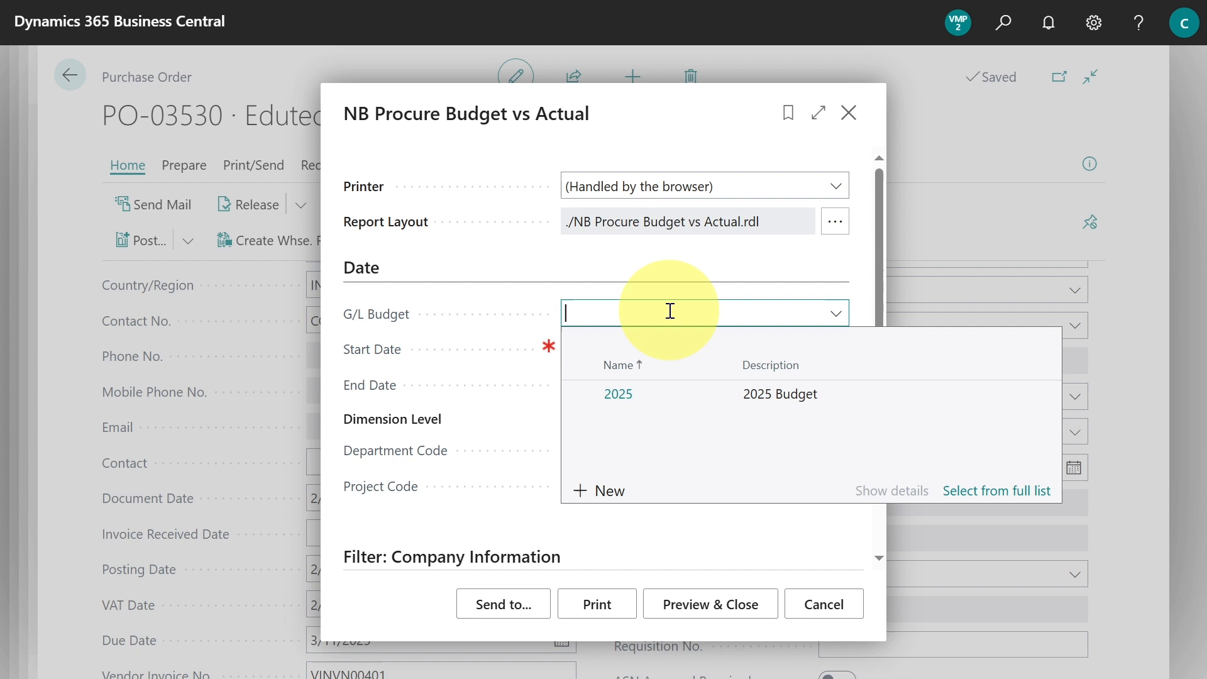
{"action": "left_click", "coordinate": [637, 398]}
{"action": "left_click", "coordinate": [609, 350]}
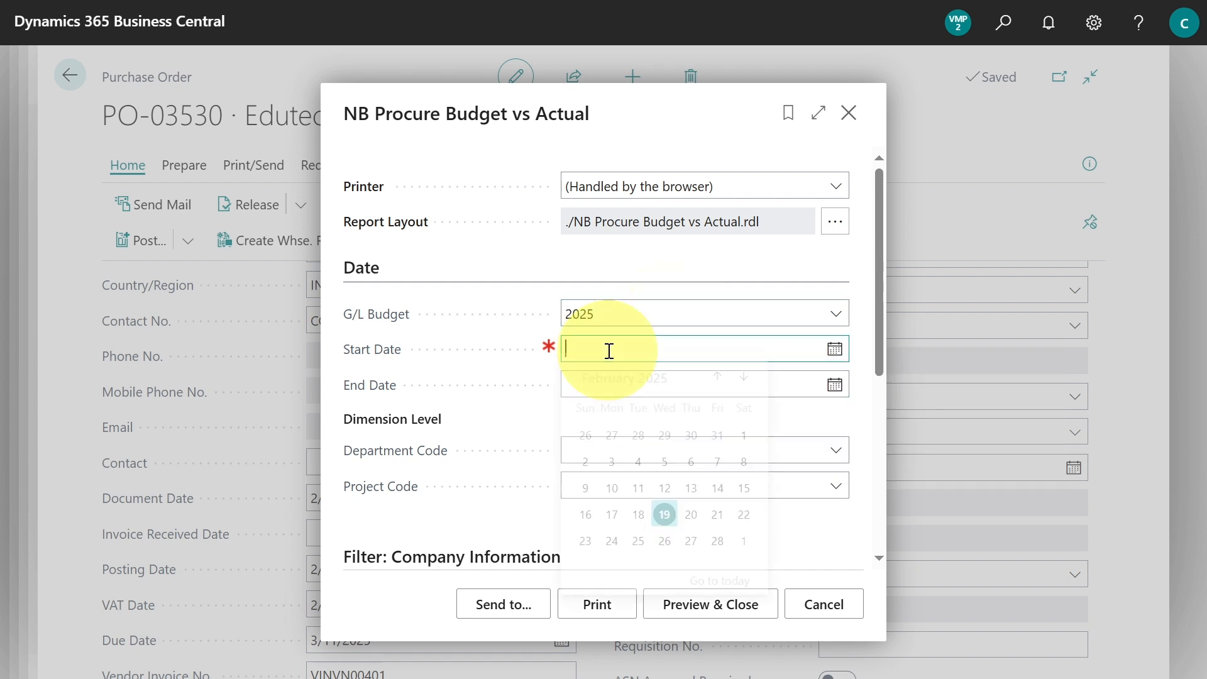
{"action": "type", "text": "01012"}
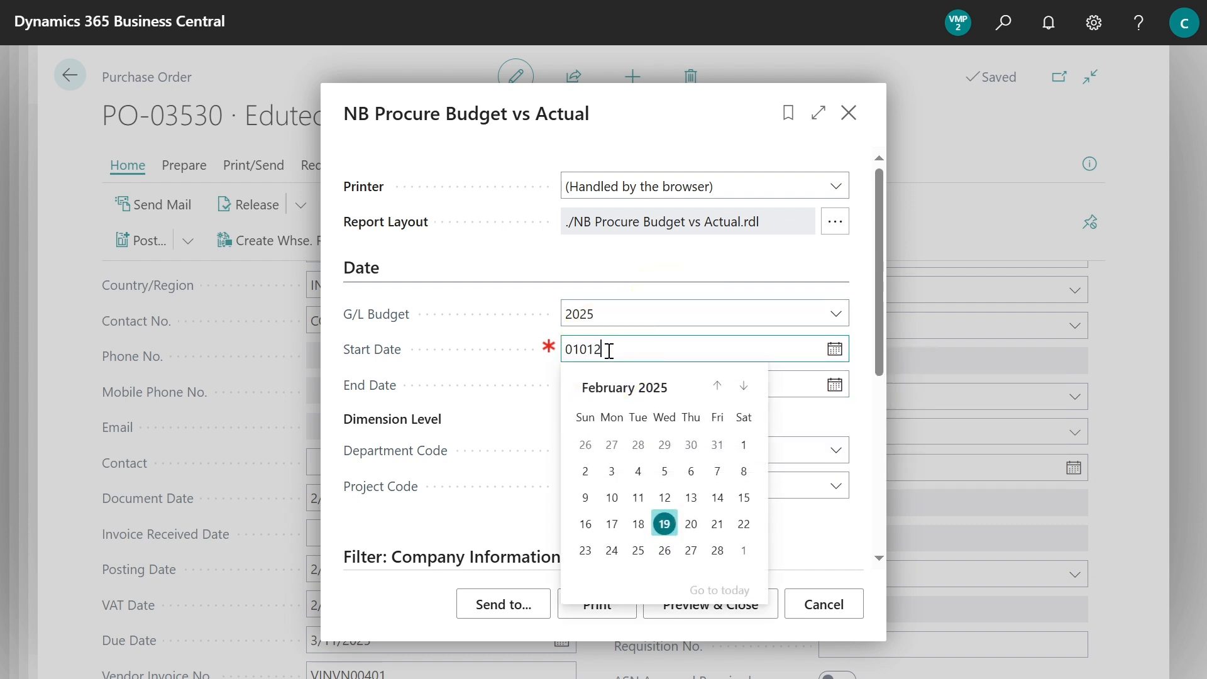
{"action": "type", "text": "025"}
{"action": "key", "text": "Tab"}
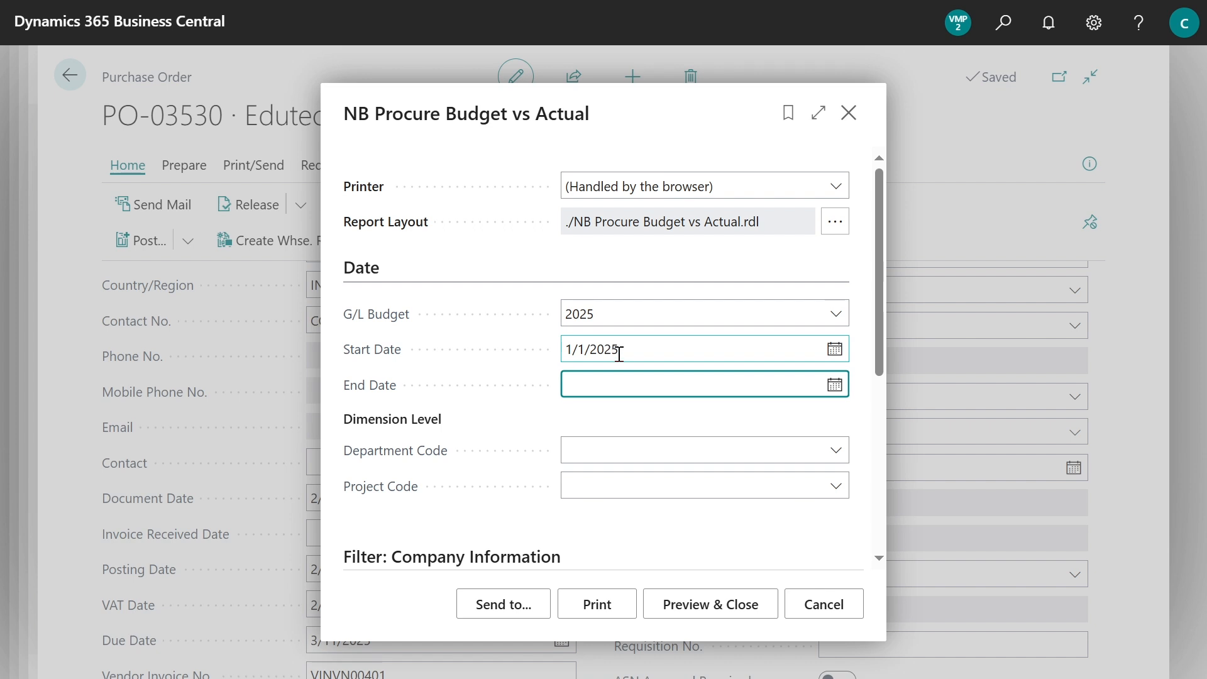
{"action": "left_click", "coordinate": [836, 385]}
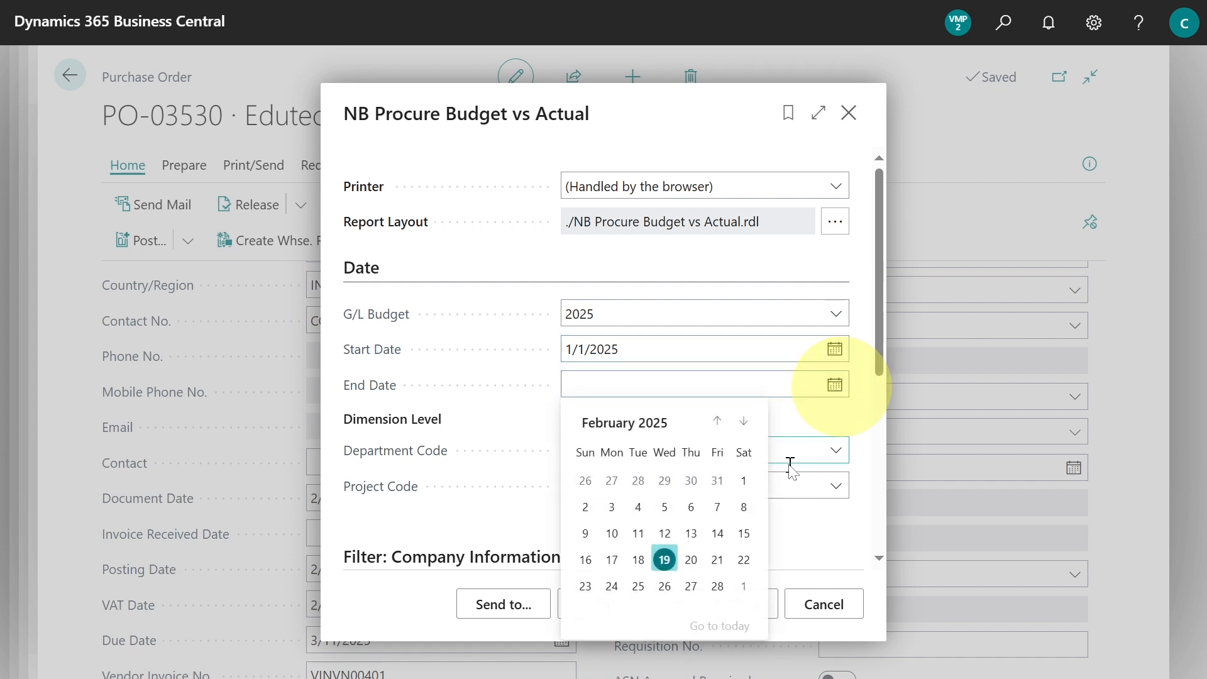
{"action": "left_click", "coordinate": [792, 509]}
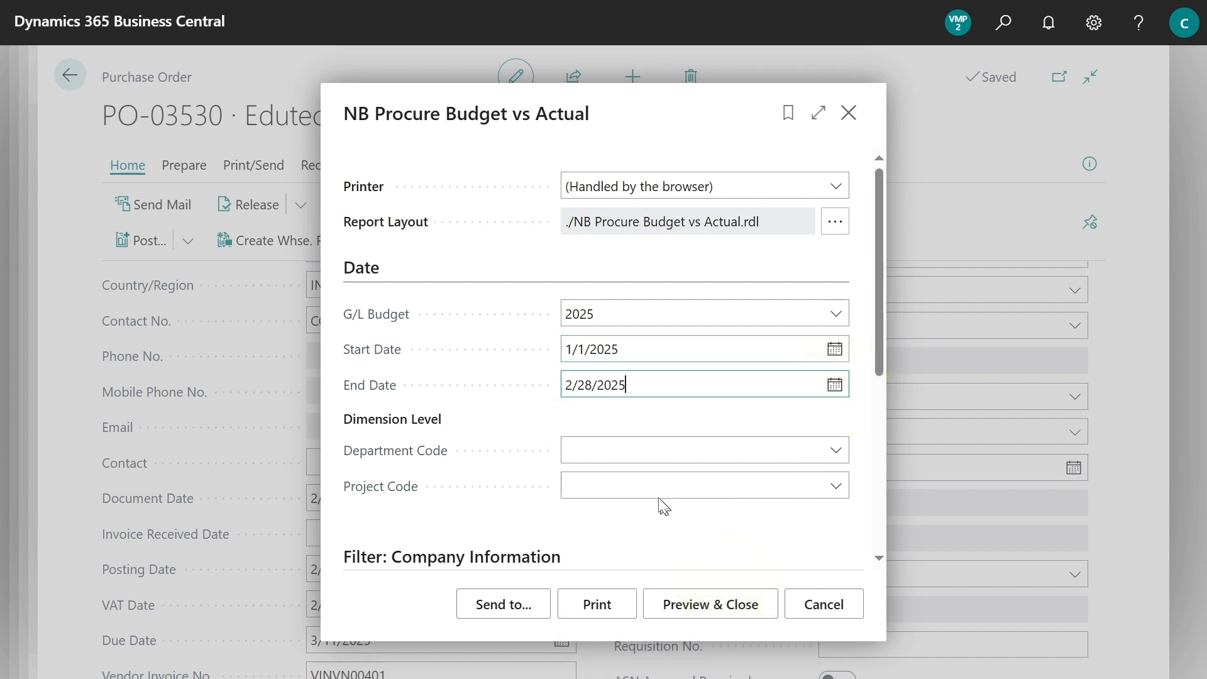
Set the department code to ADM, preview the Budget vs Actual report and fit the page to the window width
{"action": "left_click", "coordinate": [646, 451]}
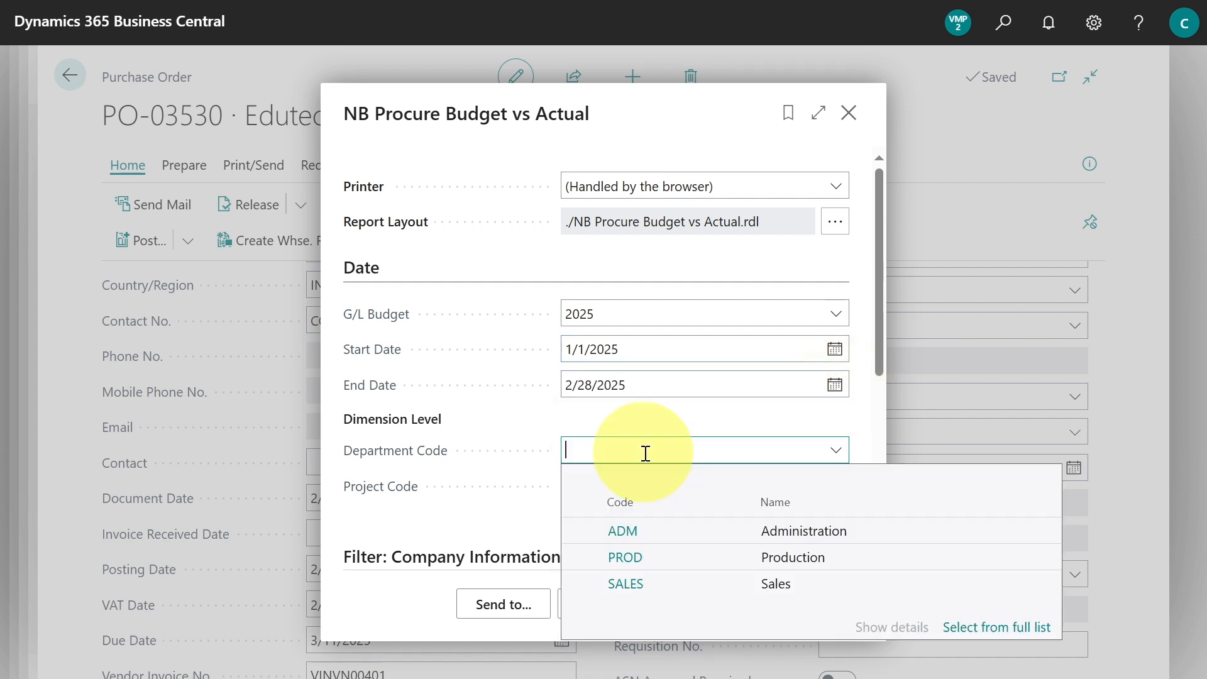
{"action": "left_click", "coordinate": [655, 530]}
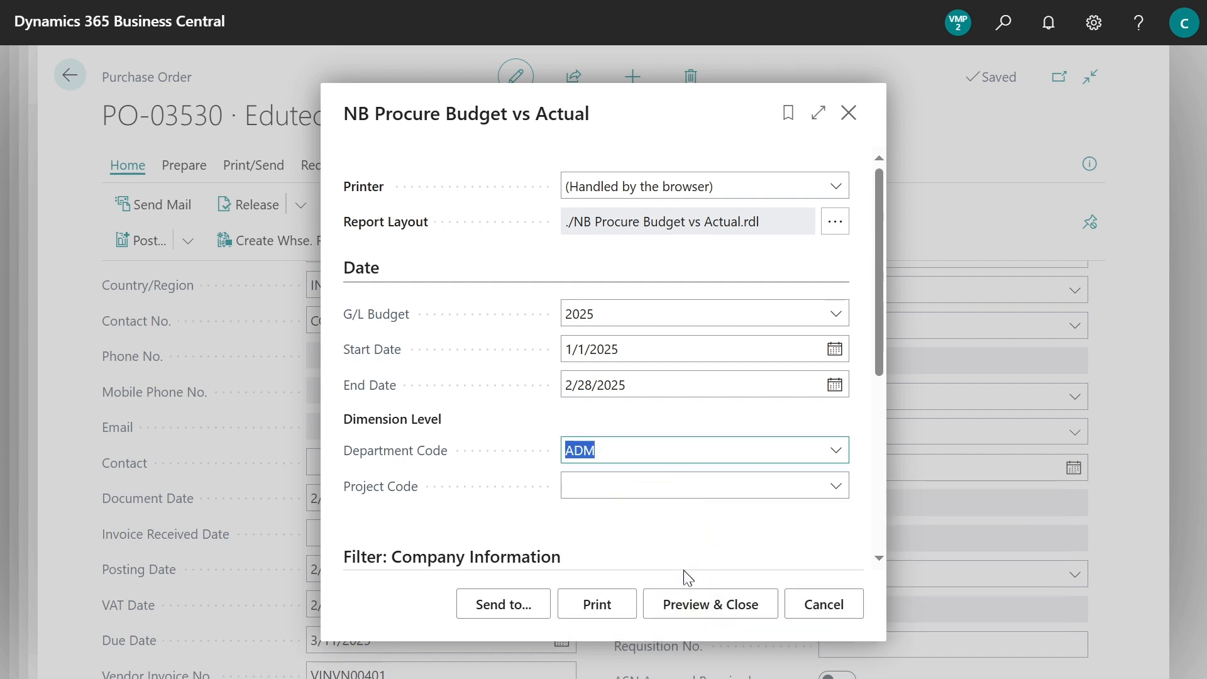
{"action": "left_click", "coordinate": [684, 603]}
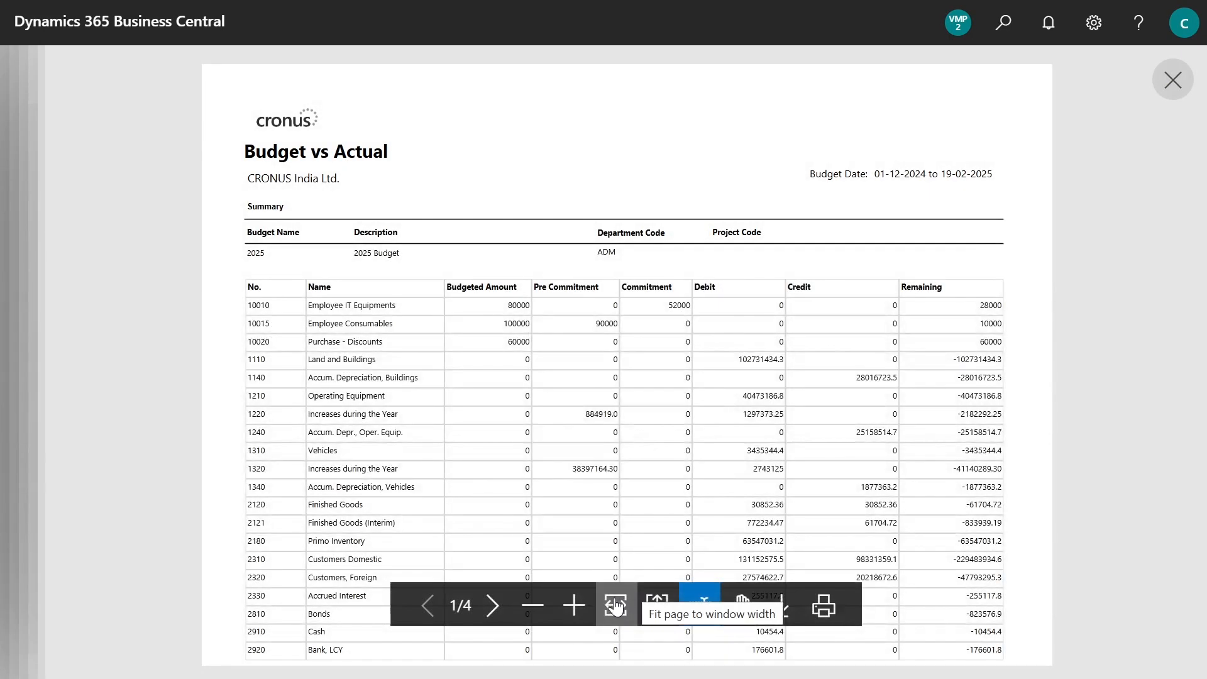
{"action": "left_click", "coordinate": [600, 600]}
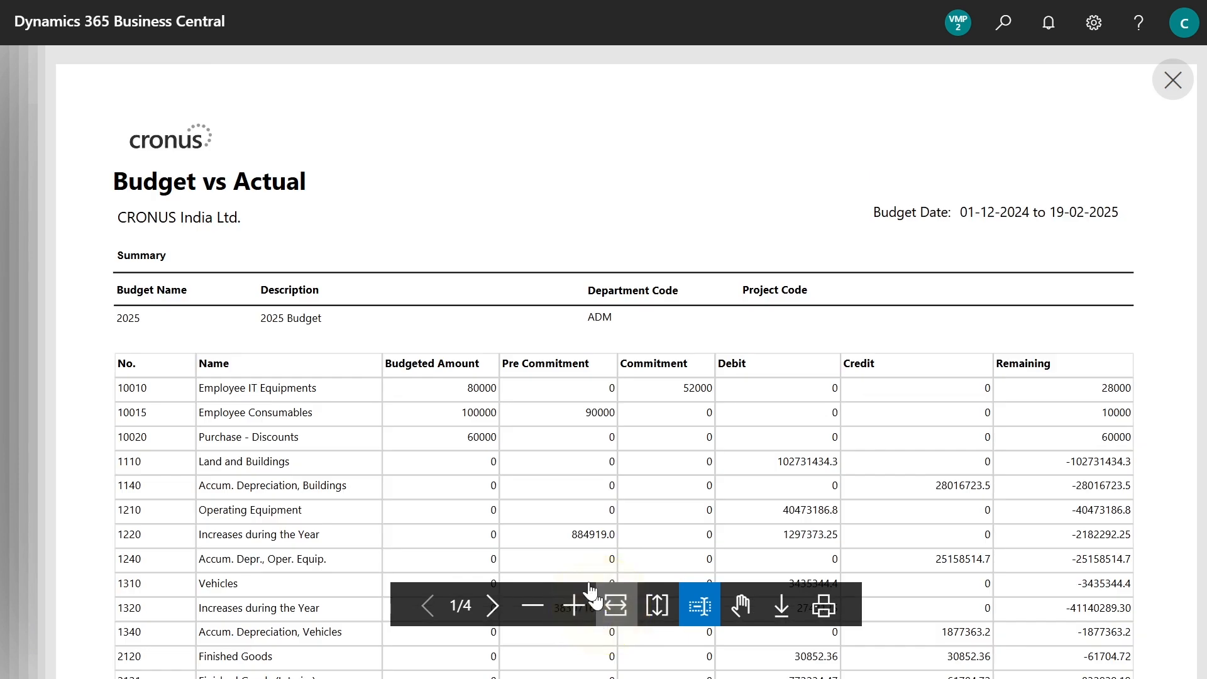